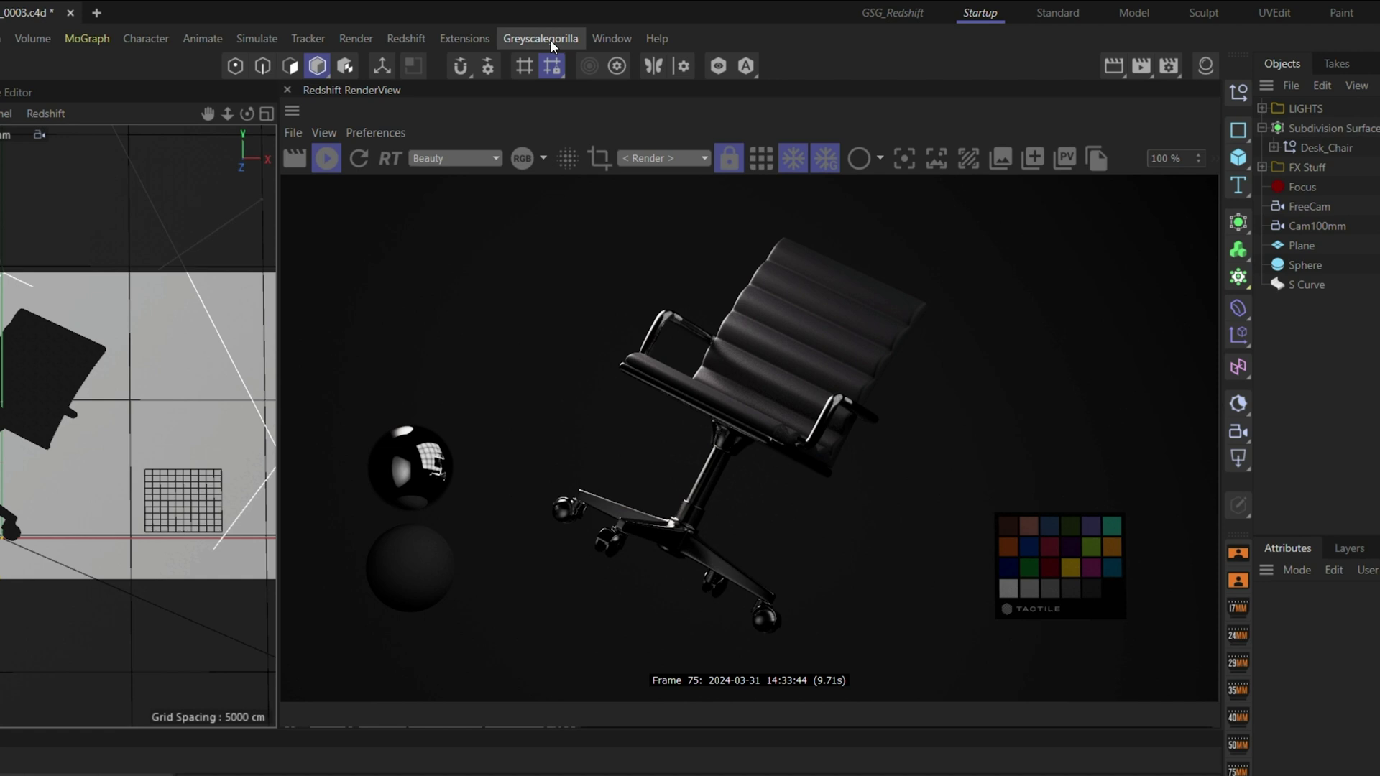
Open the Greyscalegorilla Plus HUB, check Stock Assets, and return to the installed Plugins list.
click(593, 43)
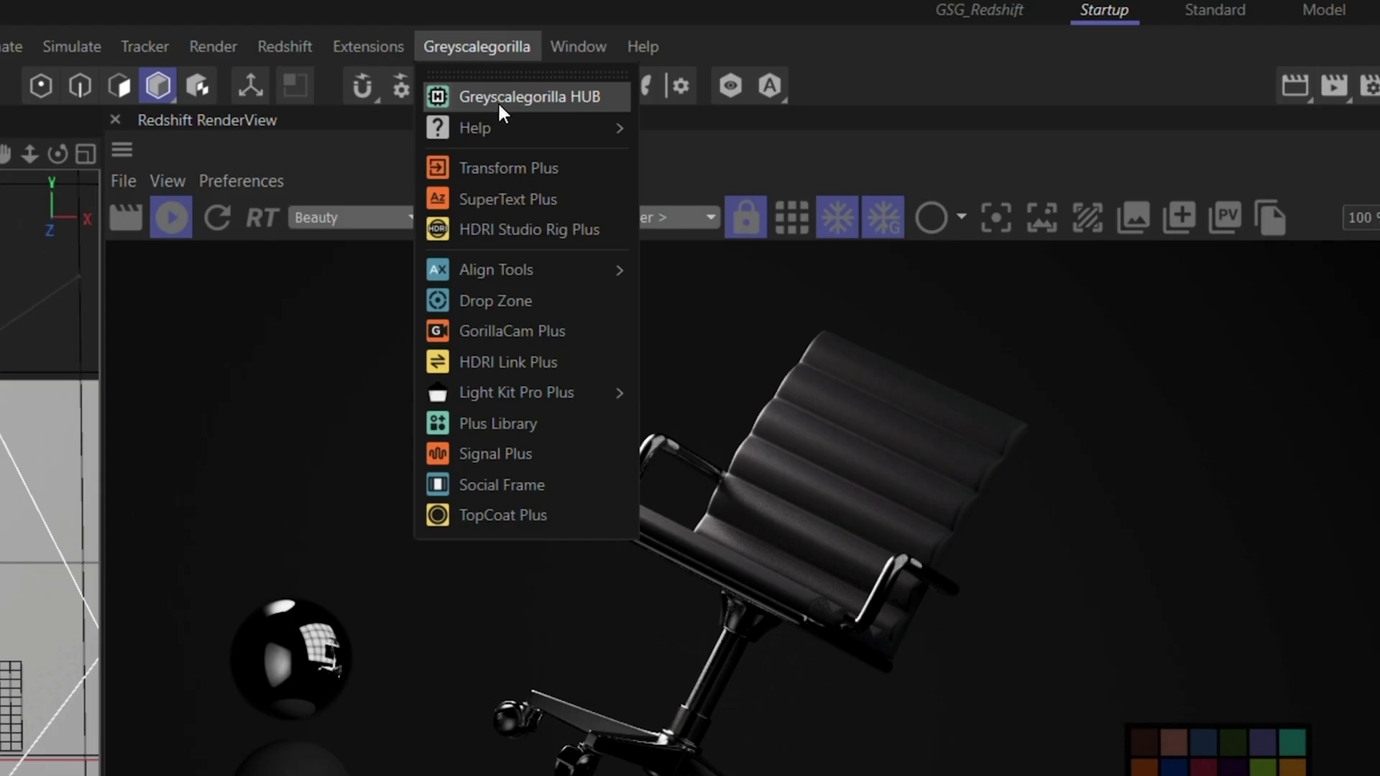
click(550, 96)
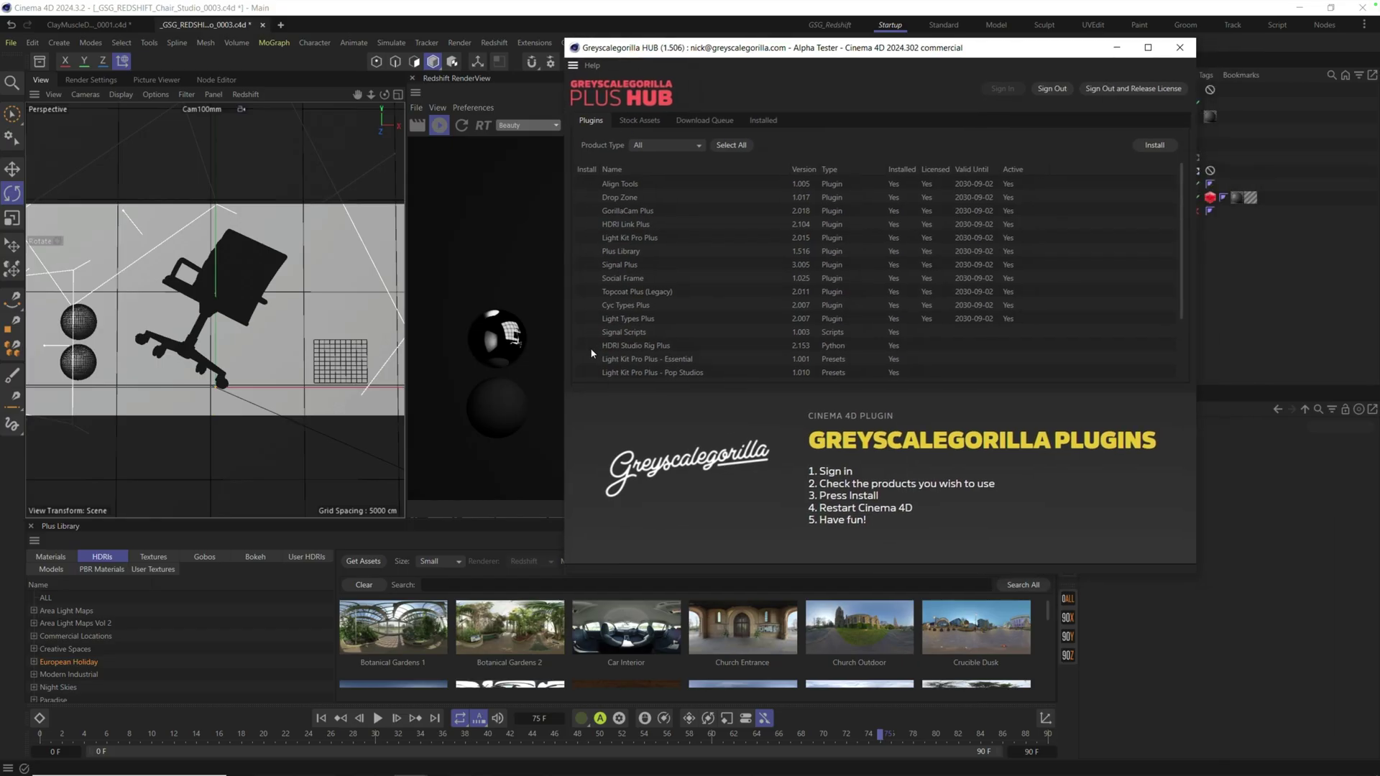
click(640, 120)
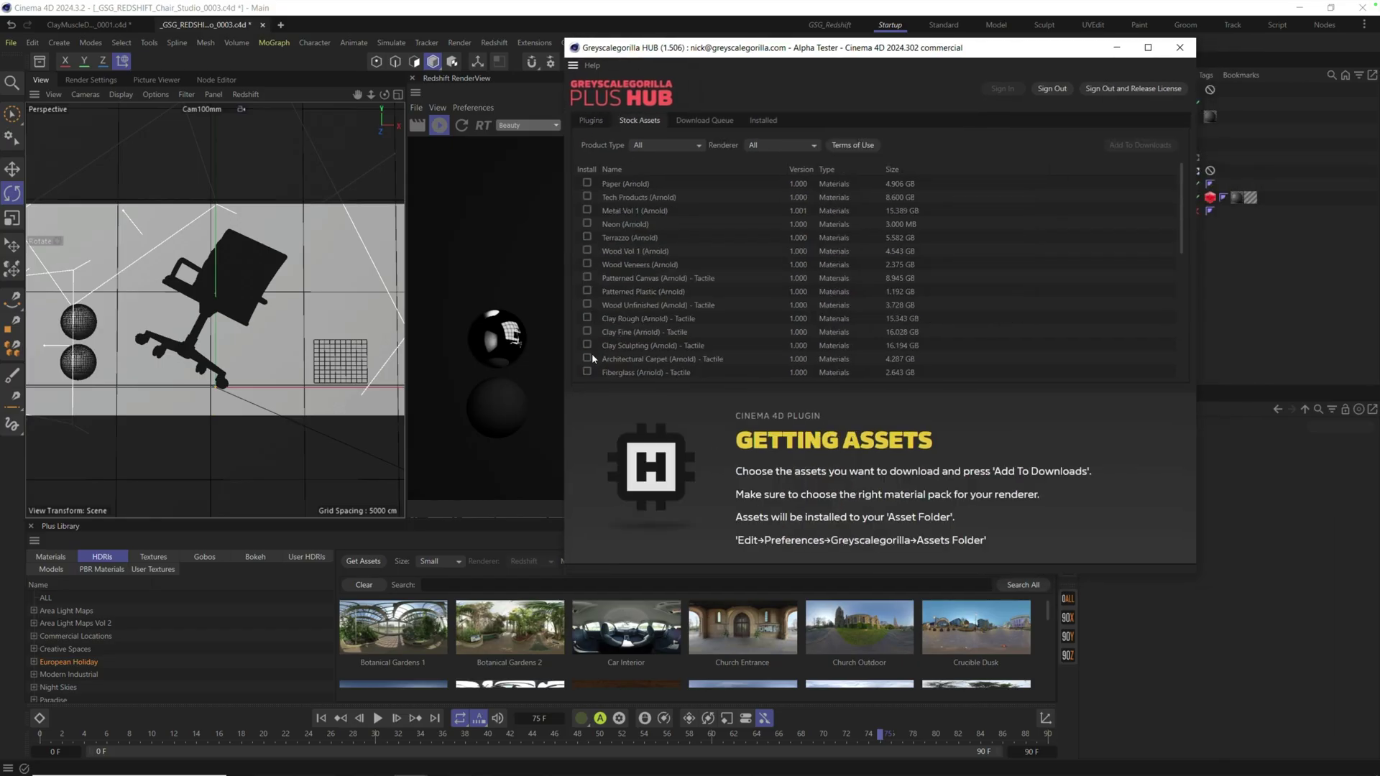
click(590, 120)
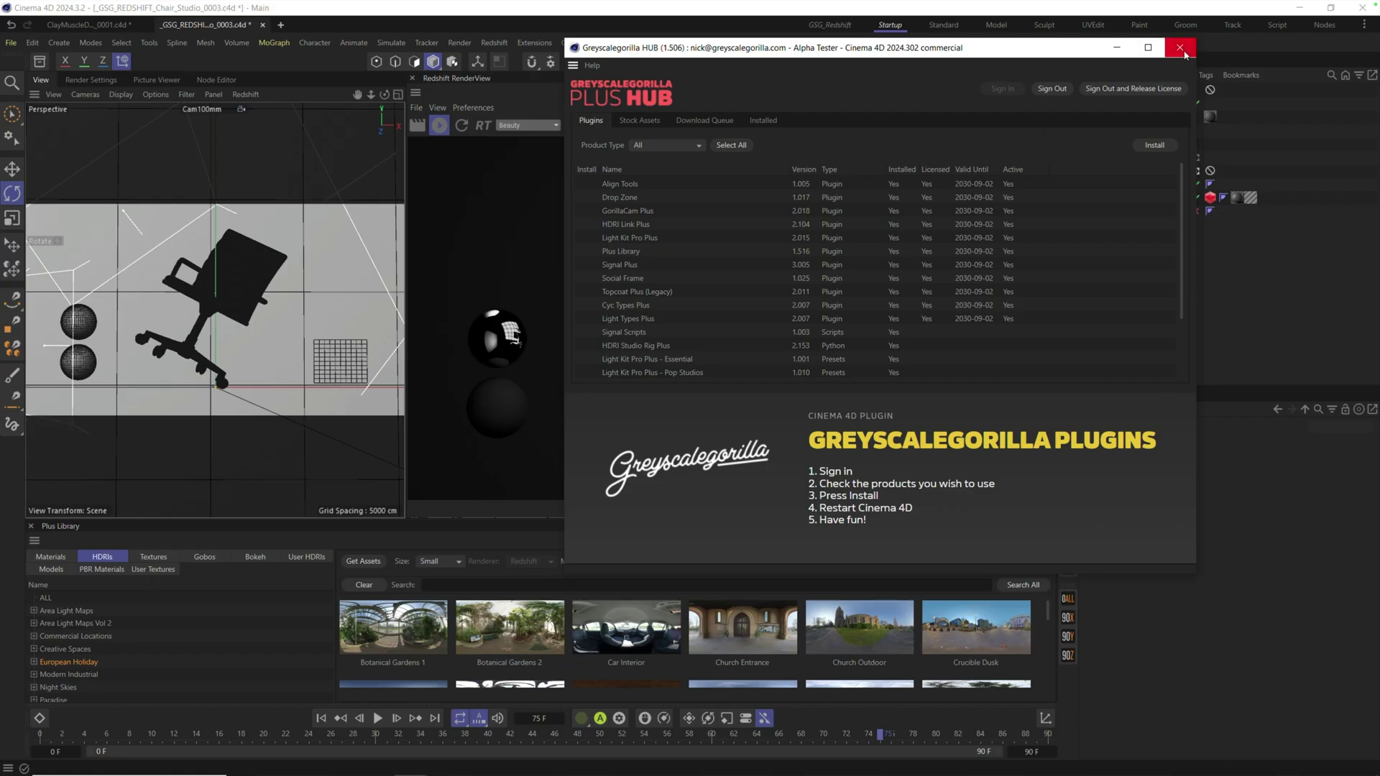
Close the Plus HUB and launch Drop Zone from the Greyscalegorilla menu.
click(1184, 53)
click(589, 43)
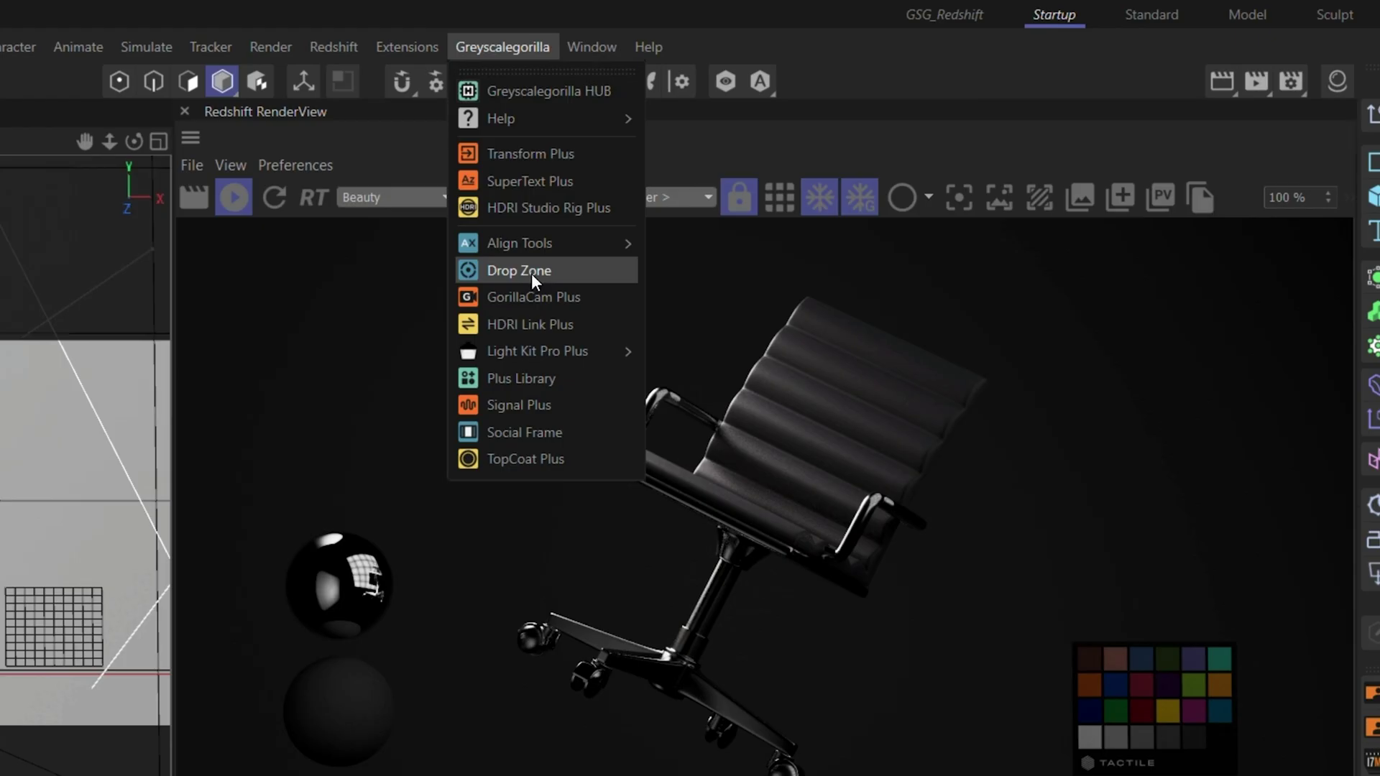
click(532, 271)
Dock Drop Zone between Objects and Attributes and resize the panels around it.
drag(730, 244, 782, 248)
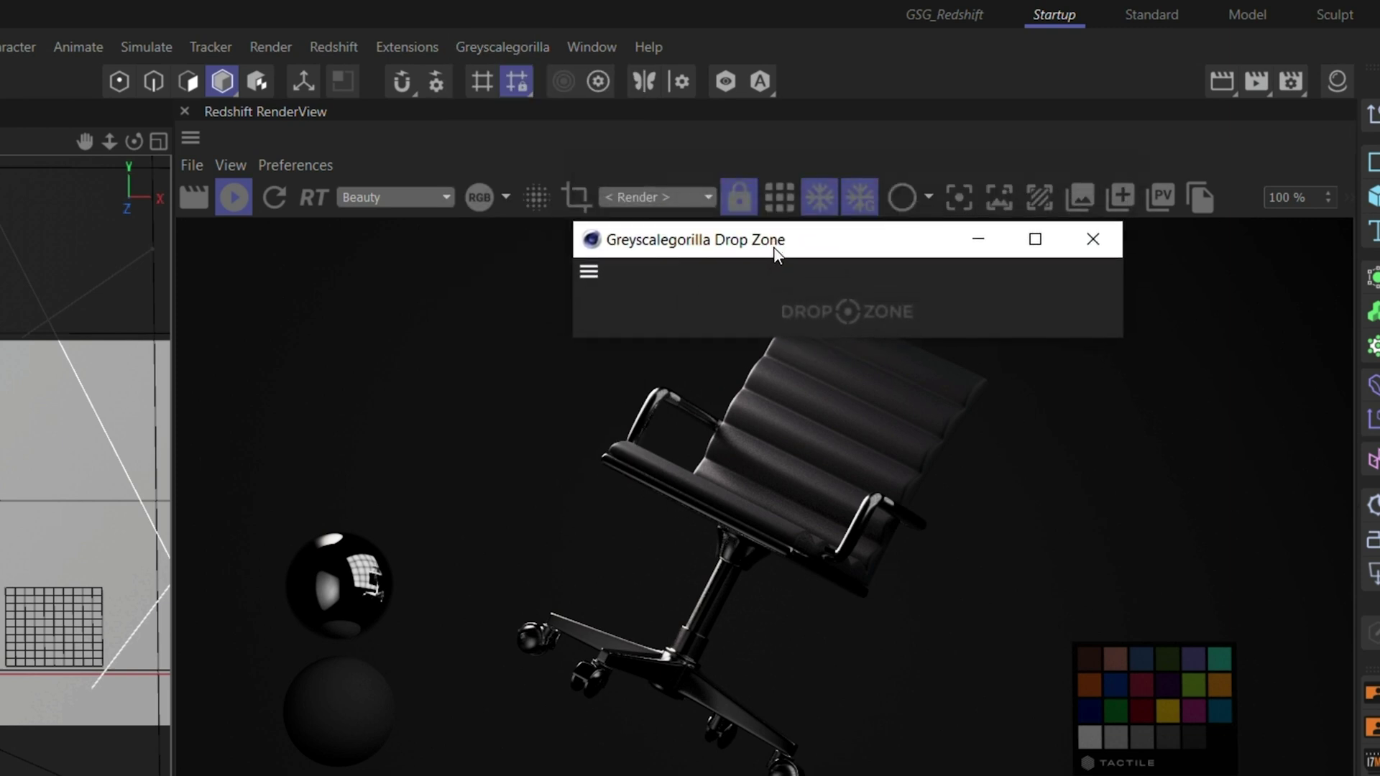
drag(775, 246, 768, 258)
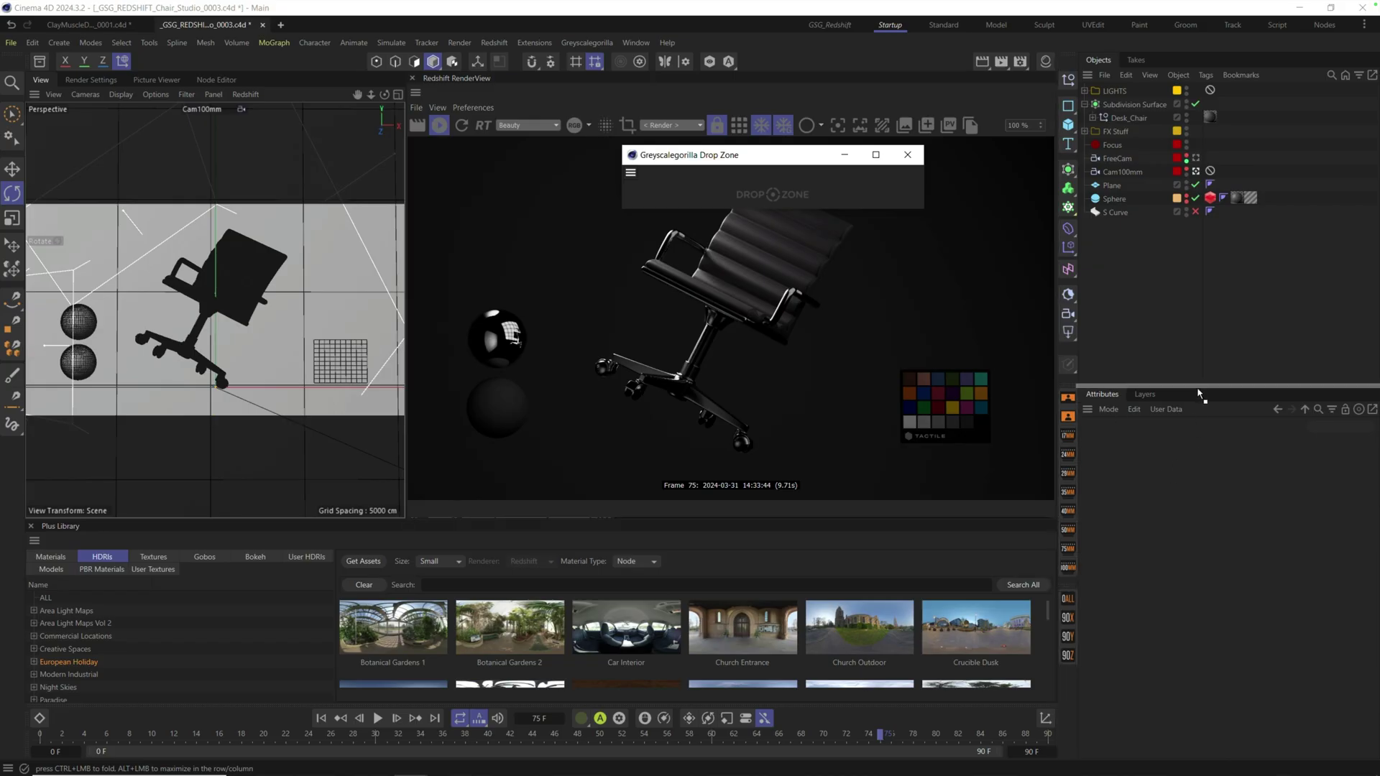
drag(1208, 392, 1209, 395)
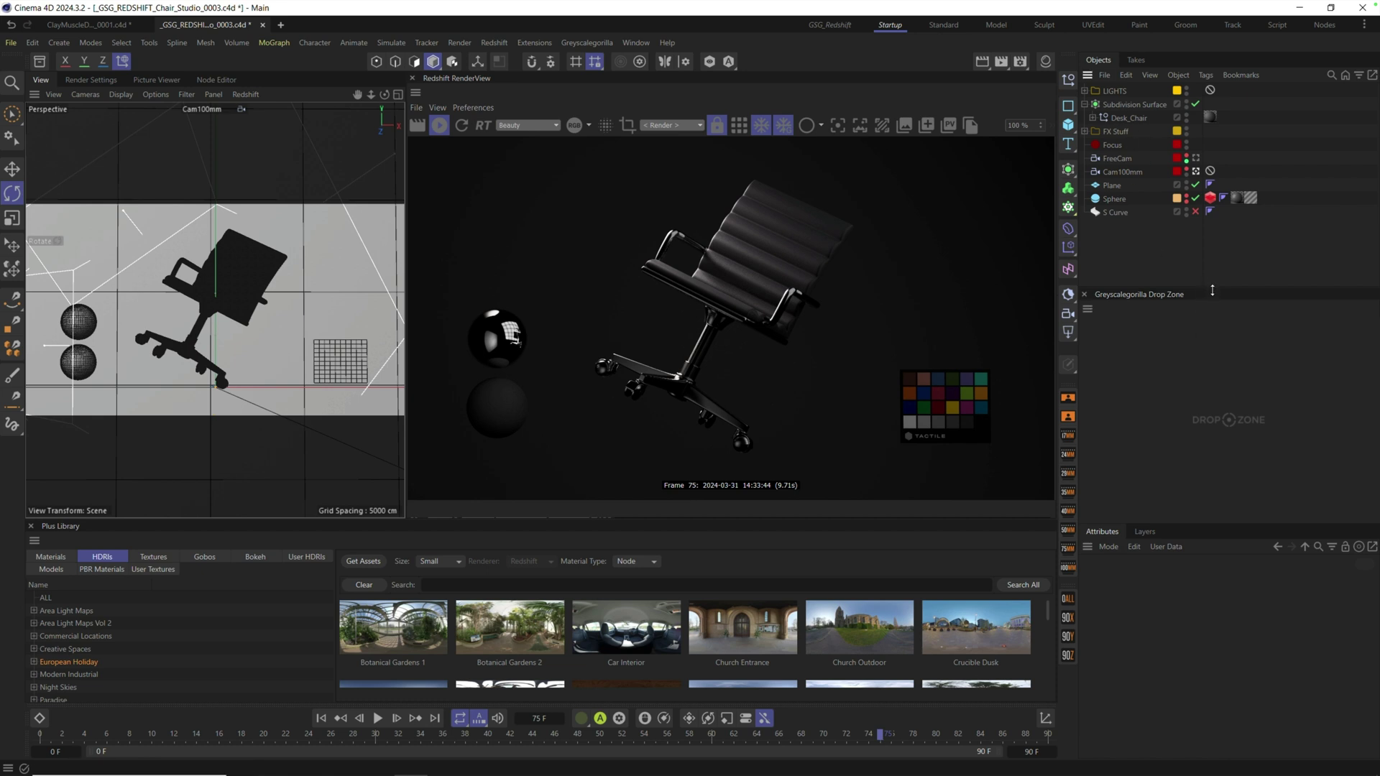
drag(1212, 294, 1206, 396)
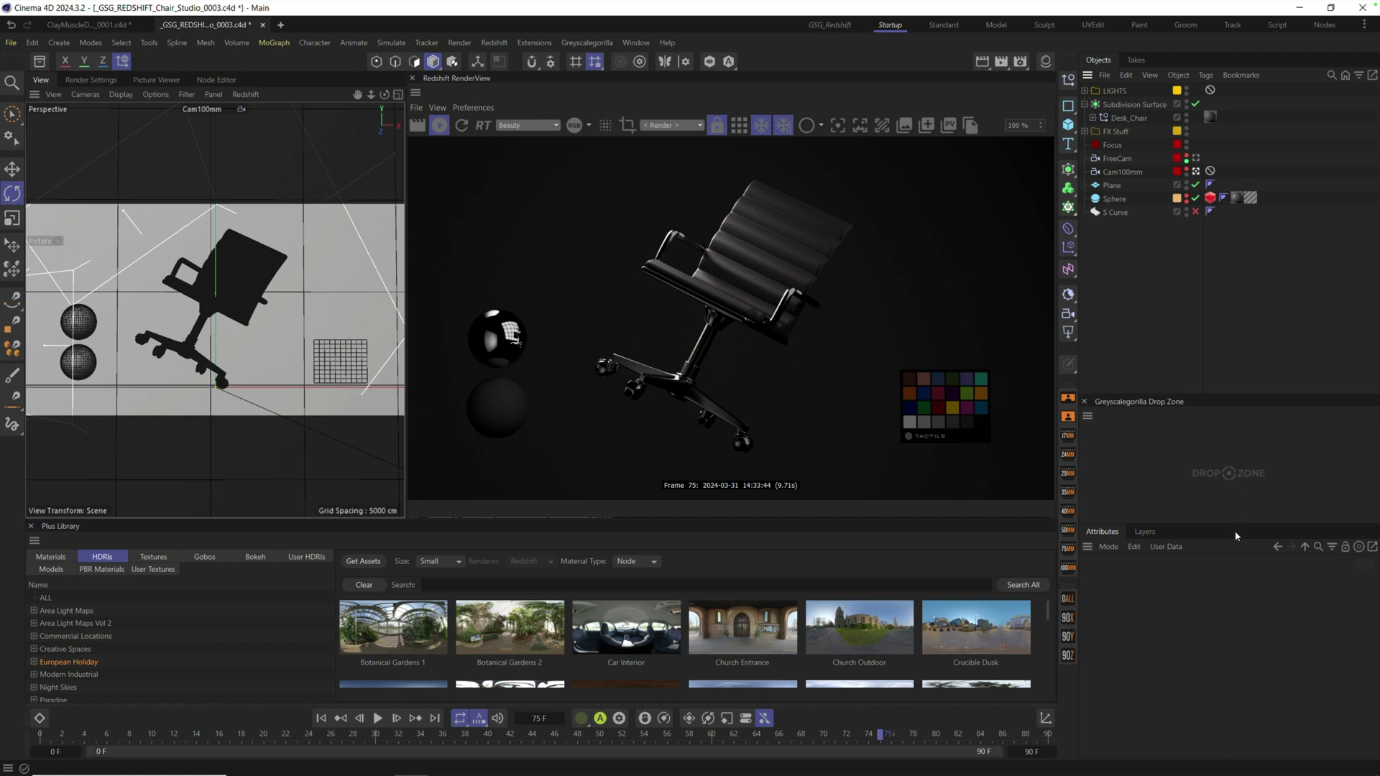
drag(1232, 514, 1230, 407)
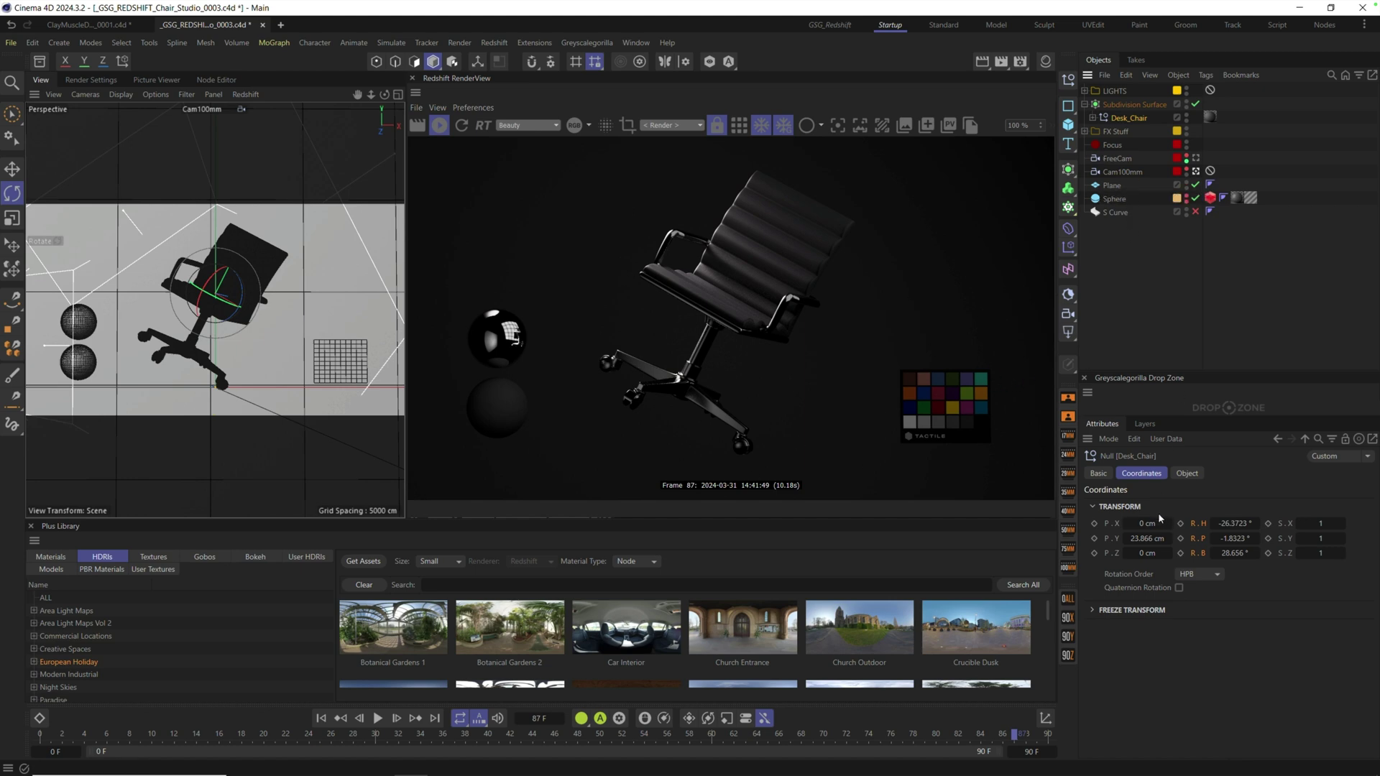
Zero the desk chair's rotation, set the Signal's Max H to 360°, and play the spin.
click(1069, 599)
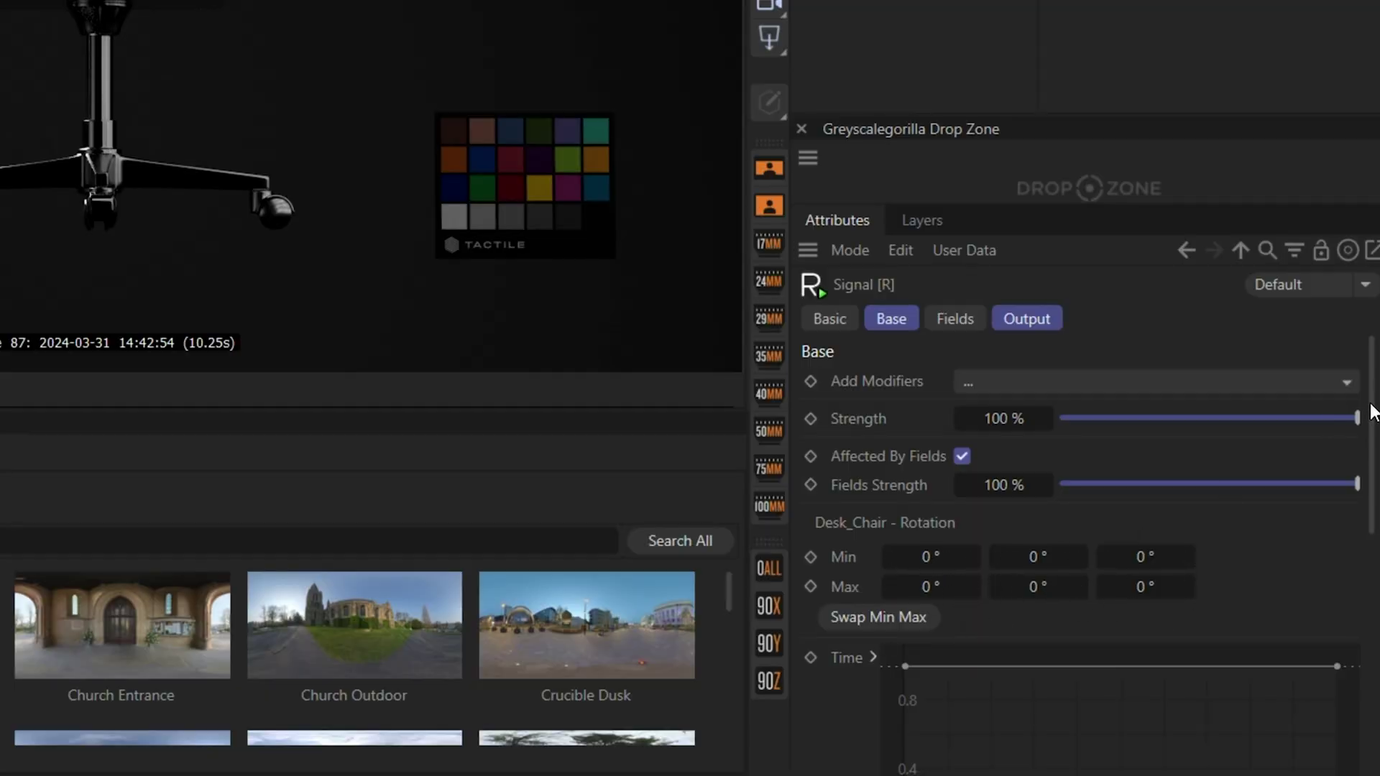
scroll(1031, 468, down, 3)
click(928, 459)
text(360)
key(Return)
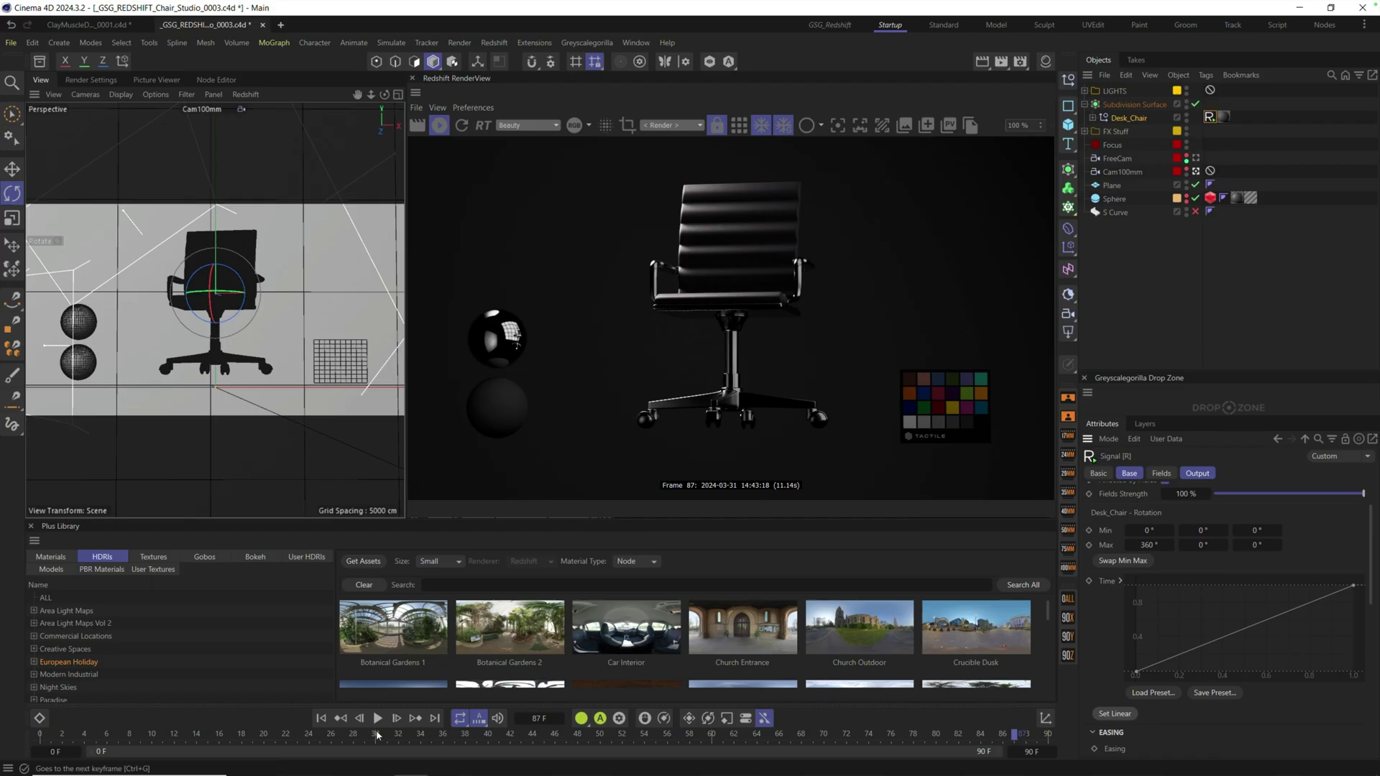
click(377, 718)
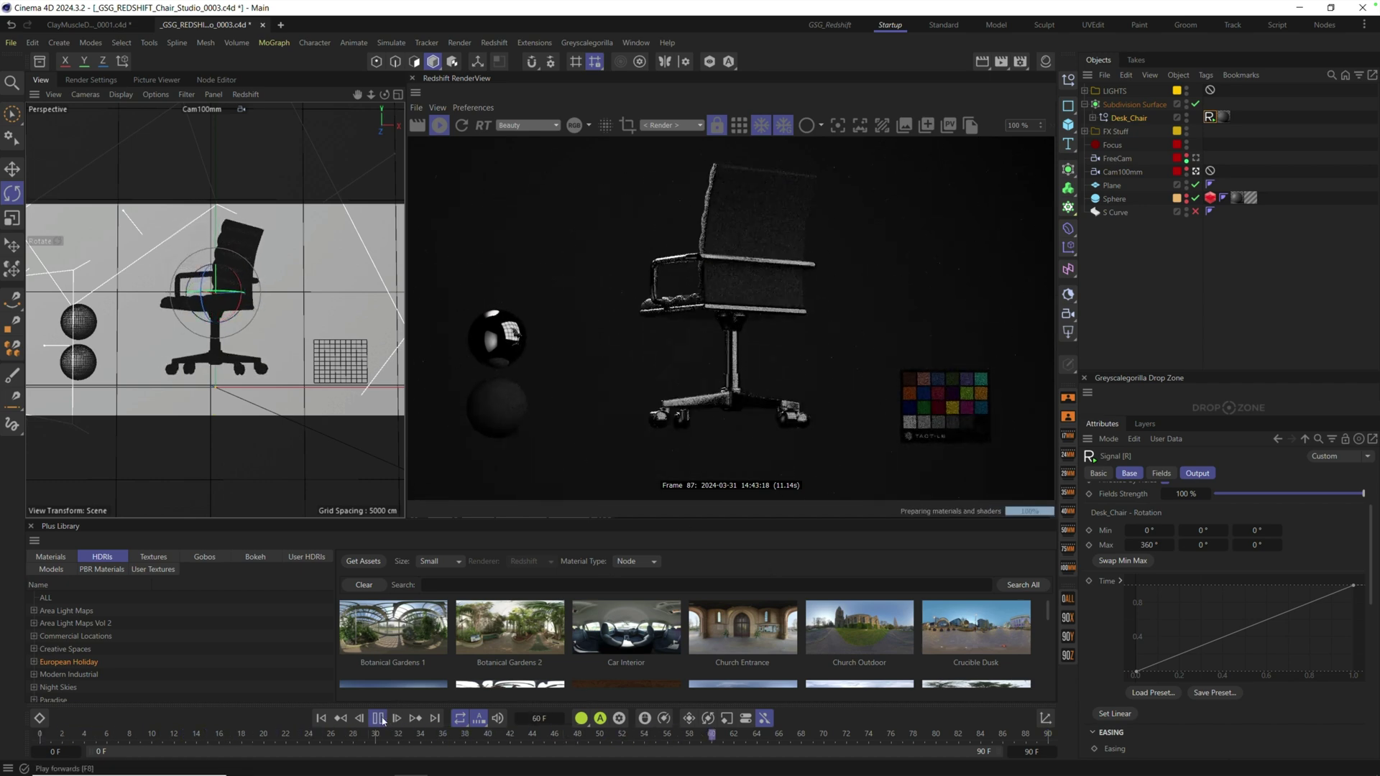
Add a Noise modifier to the chair's Signal with 215°, 134° and 117° H/P/B variations.
key(F8)
scroll(1214, 594, up, 2)
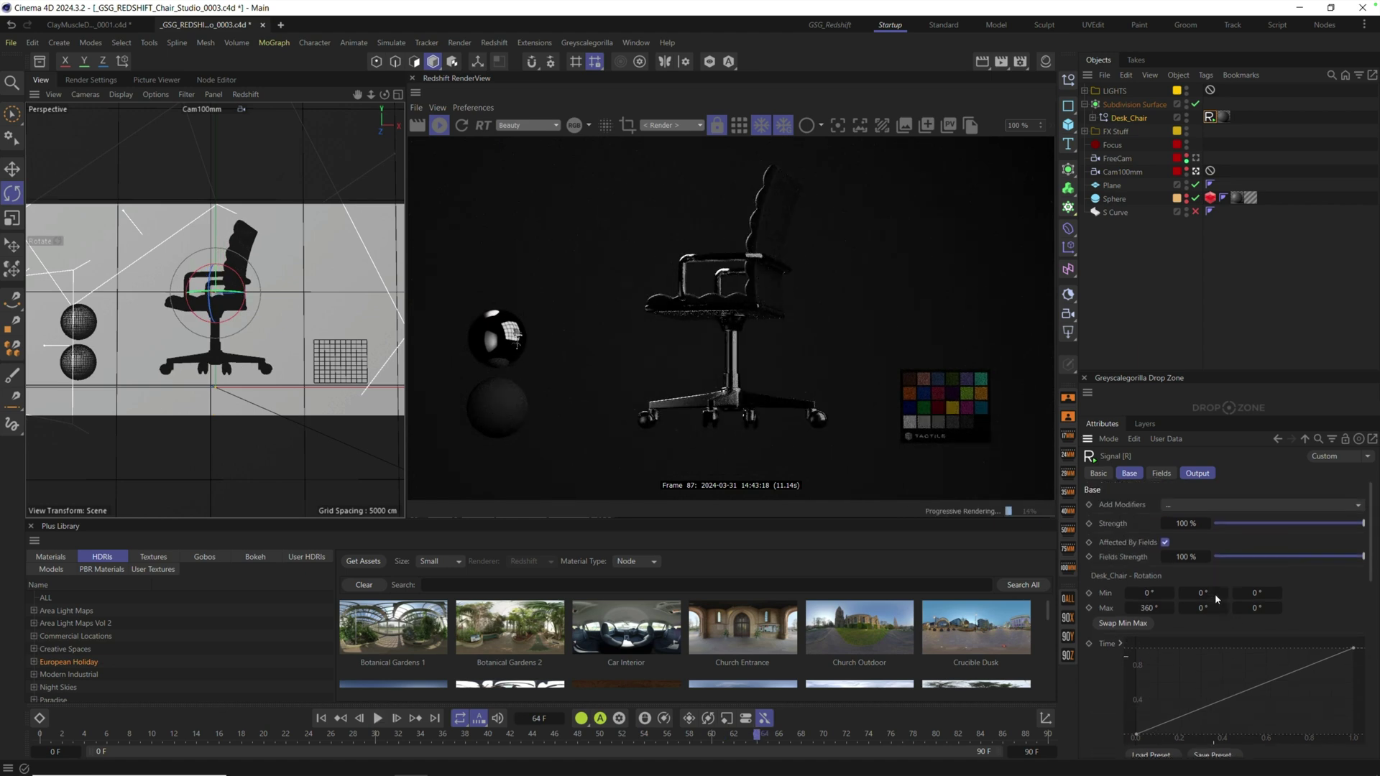
click(1173, 505)
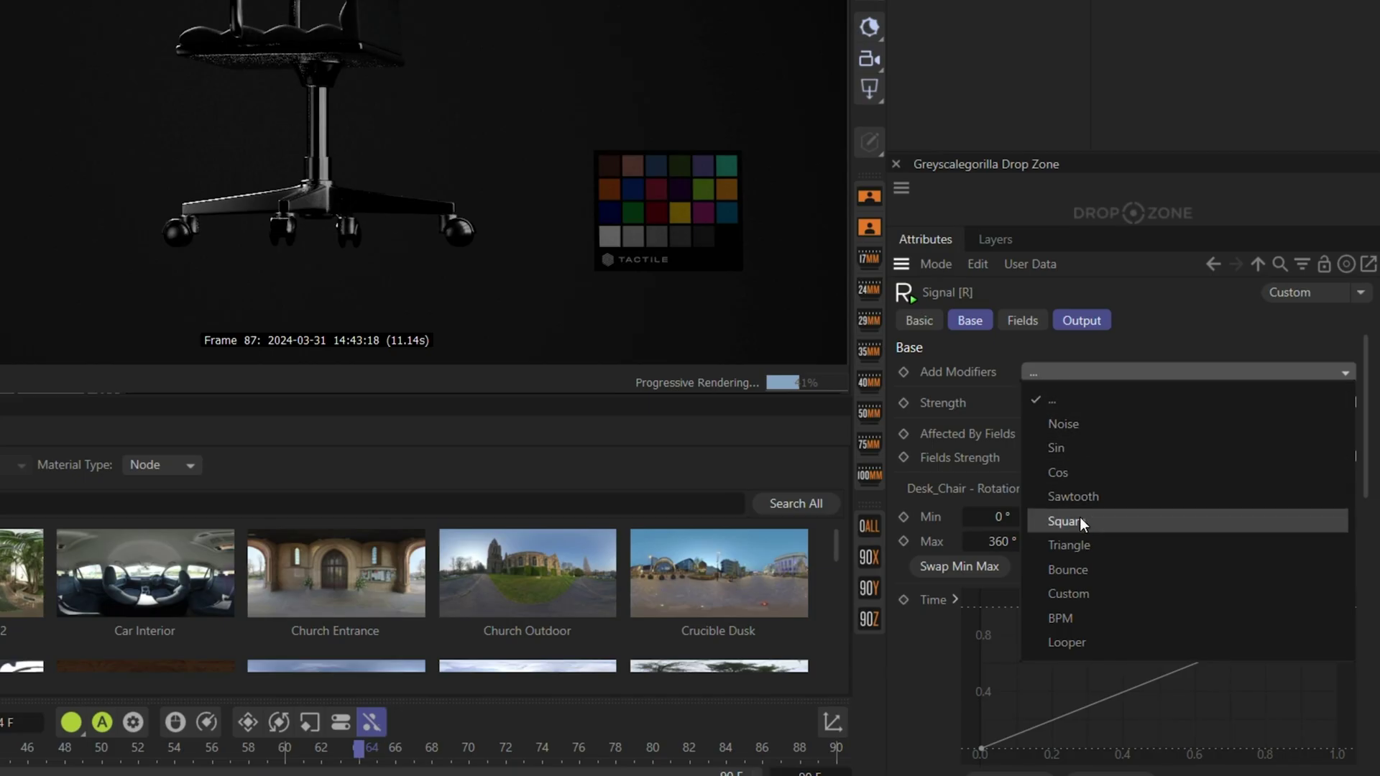
click(1064, 424)
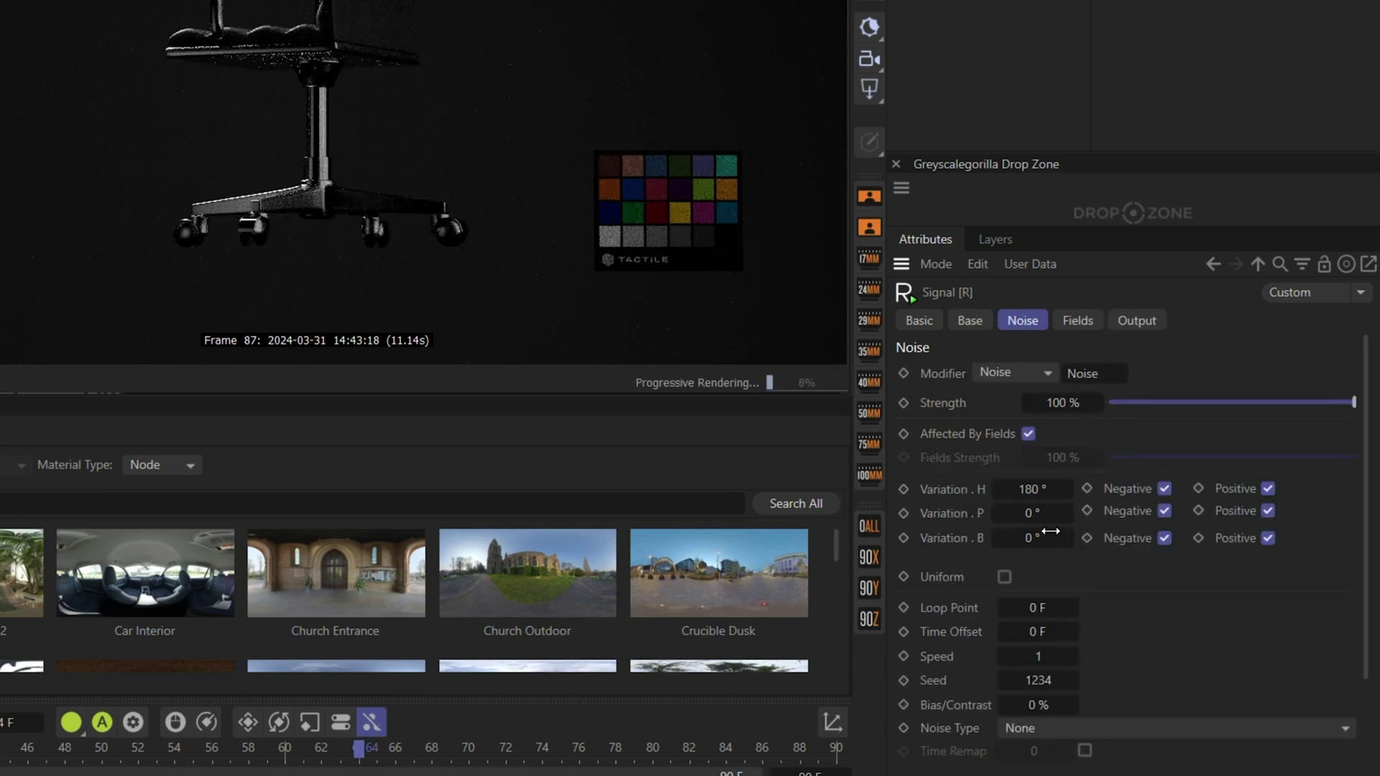
drag(1032, 513, 1071, 499)
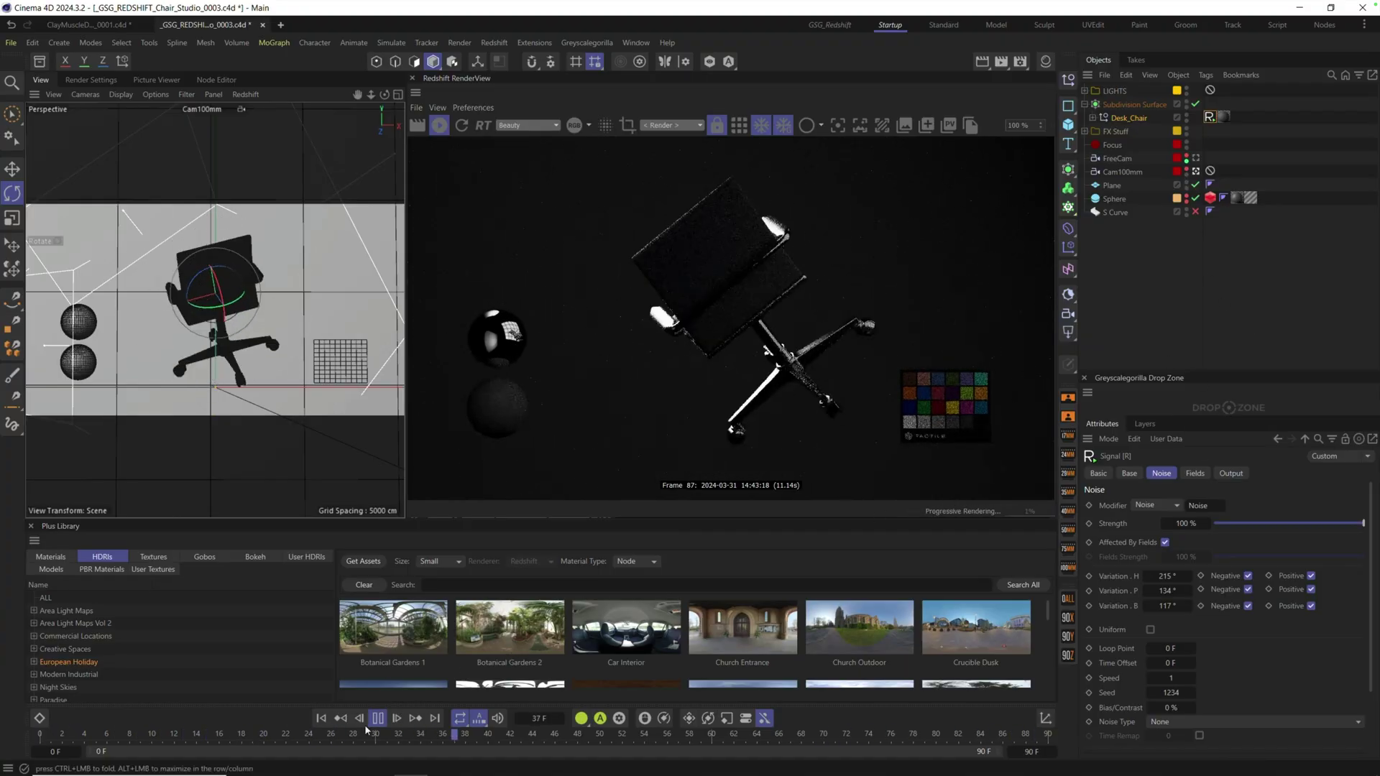
key(space)
click(1123, 121)
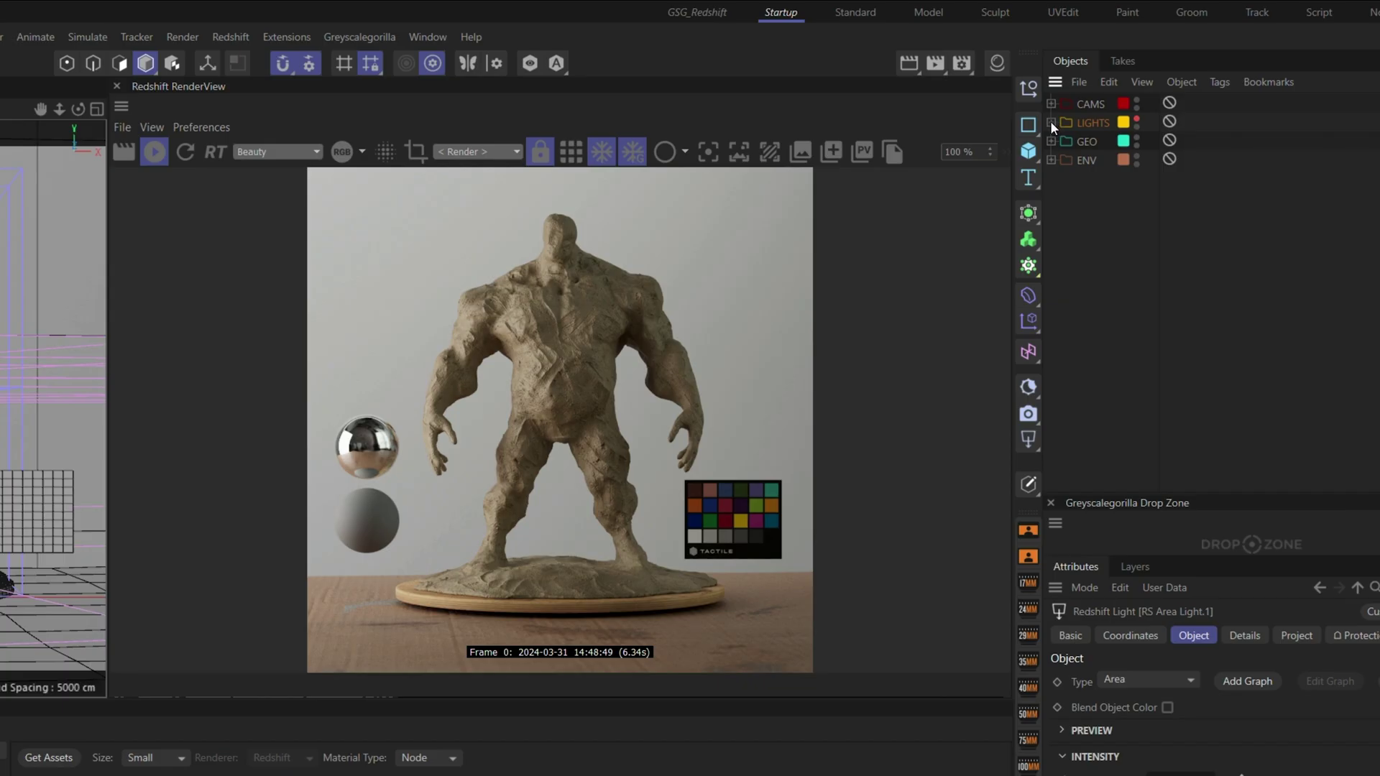
Select the RS Area Light under LIGHTS and open its Exposure Signal tag settings.
click(1051, 122)
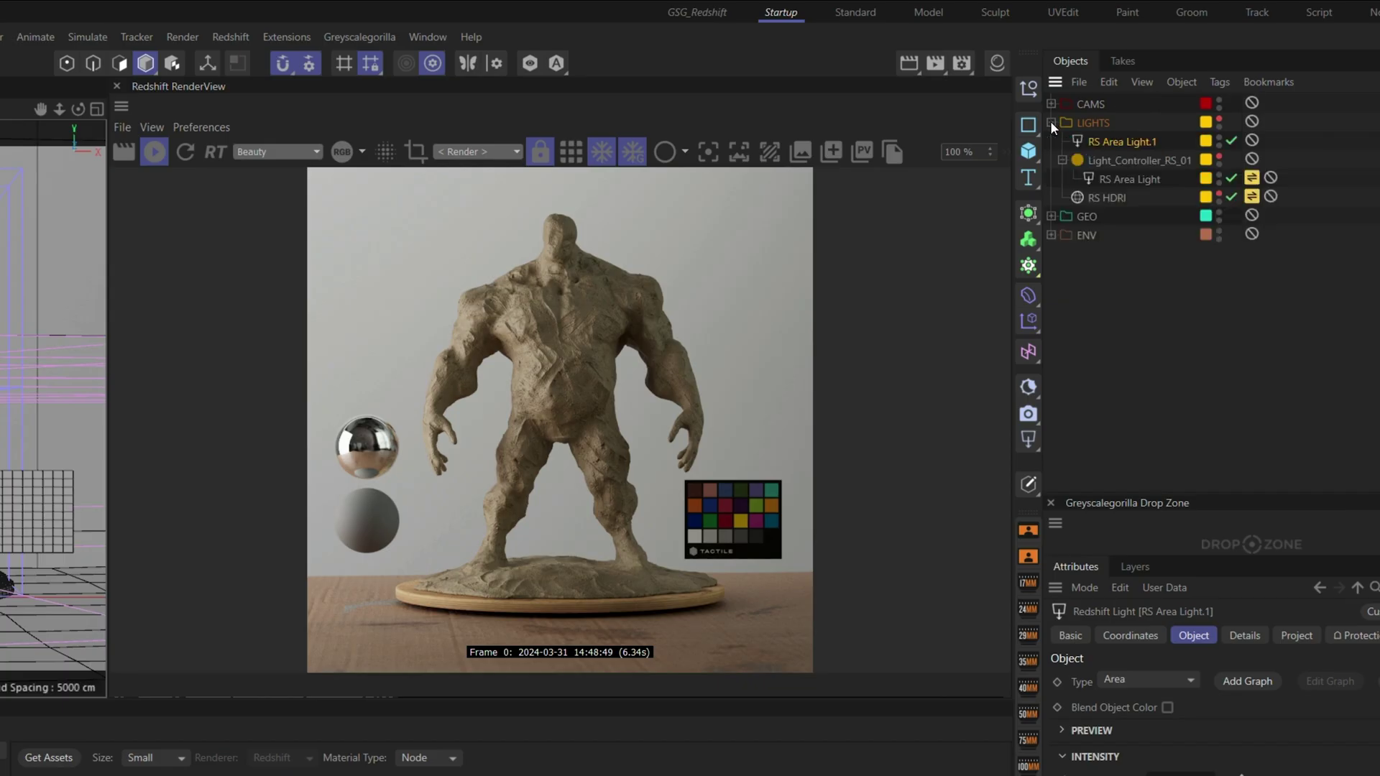
click(1115, 179)
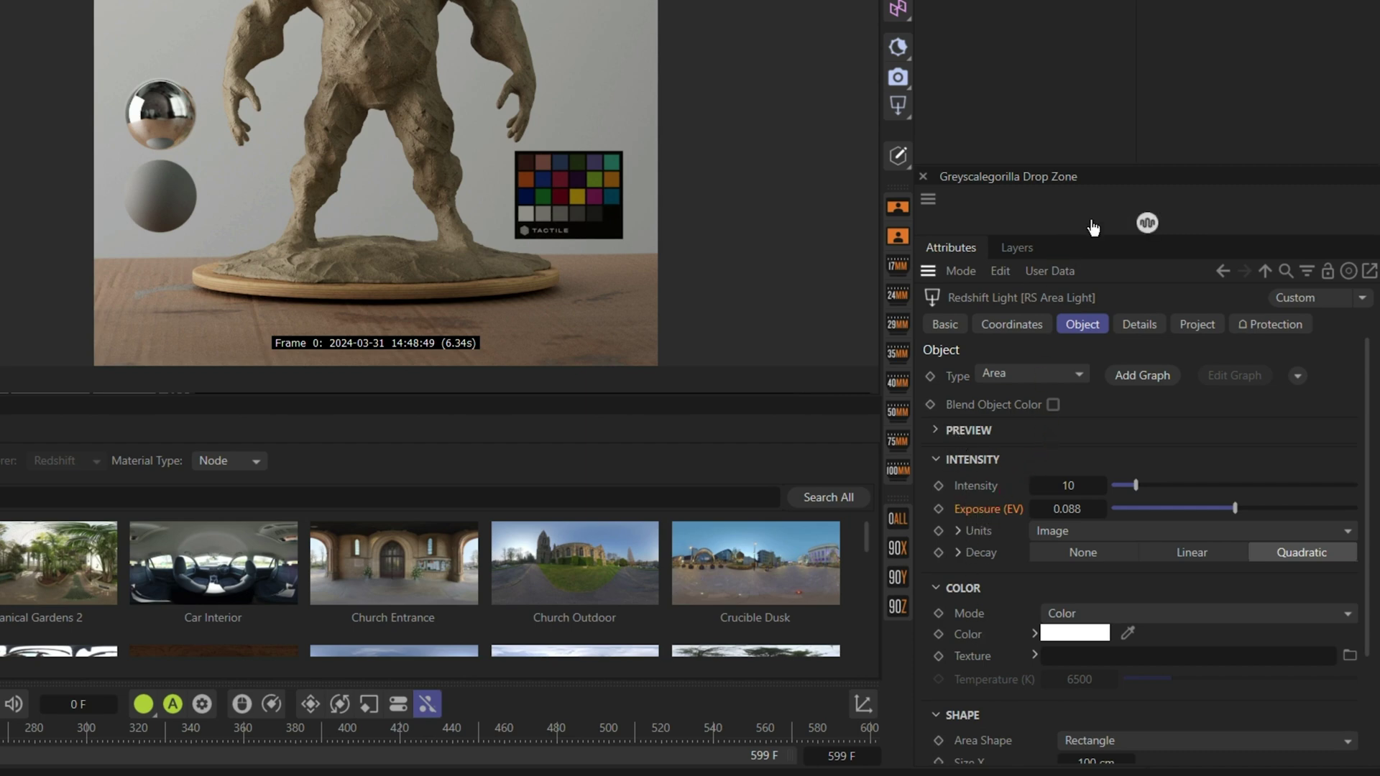
click(1093, 263)
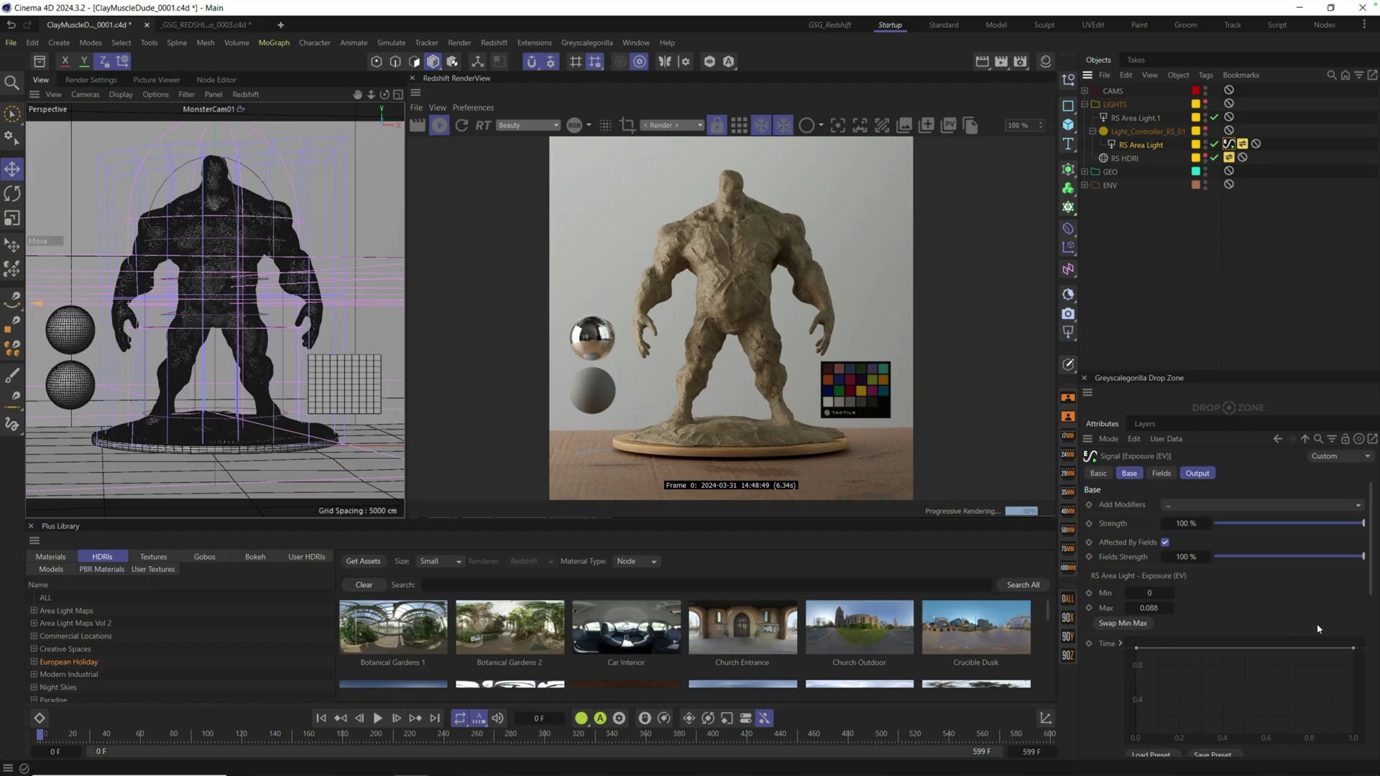
Lower the exposure Signal's Min to -9.622 and set its time curve to linear.
scroll(1294, 538, down, 2)
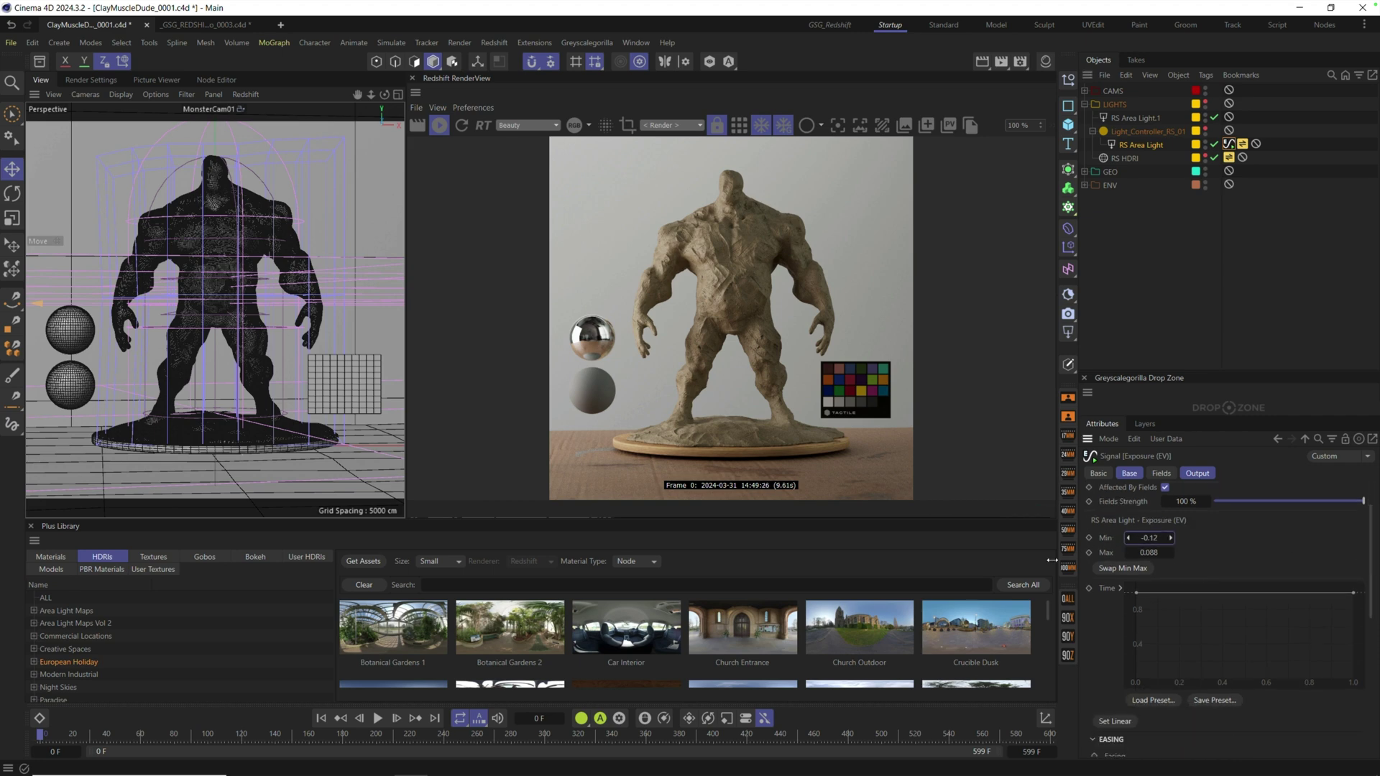
drag(1035, 562, 1098, 510)
click(1114, 721)
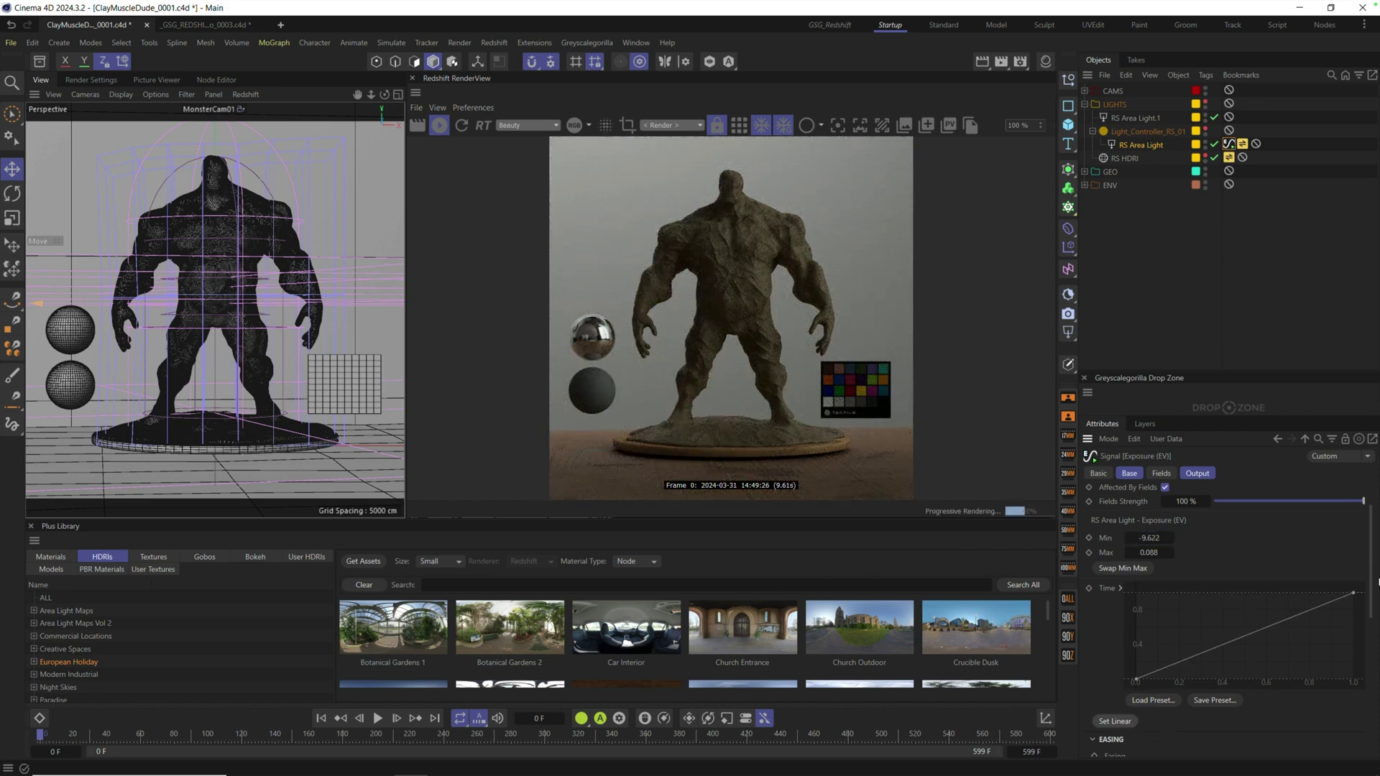
drag(52, 739, 213, 735)
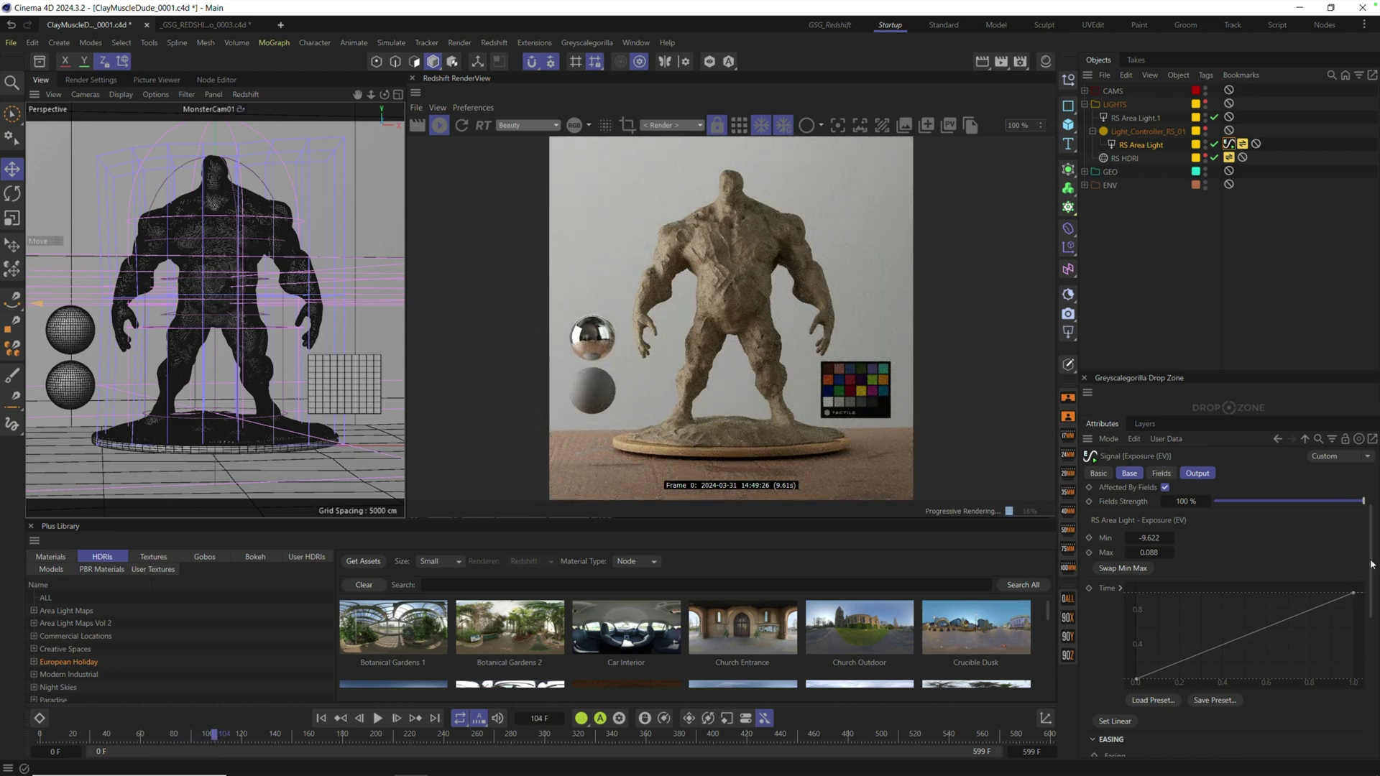
Set the Signal's Easing End to 300 F and scrub the timeline to preview the brightening.
drag(1370, 578, 1373, 679)
double_click(1147, 602)
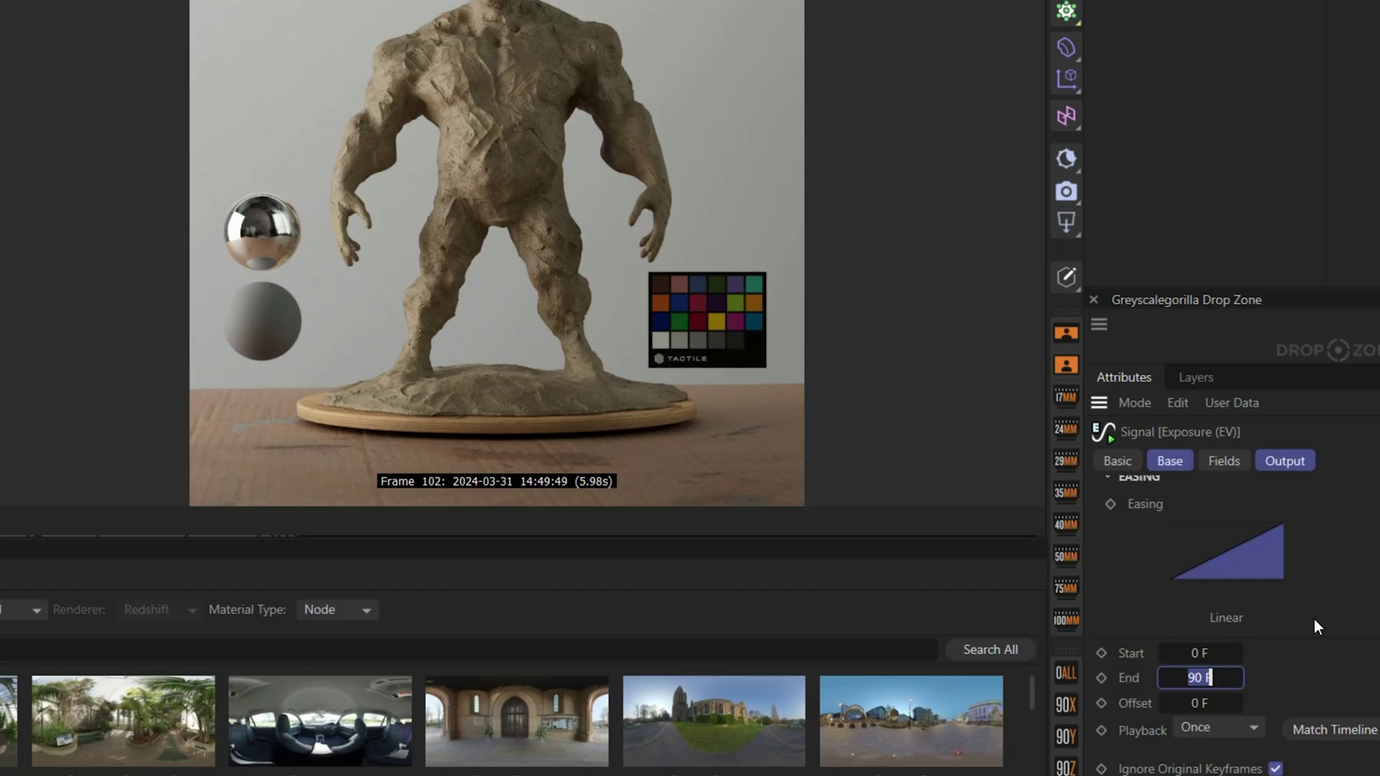
text(300)
key(Return)
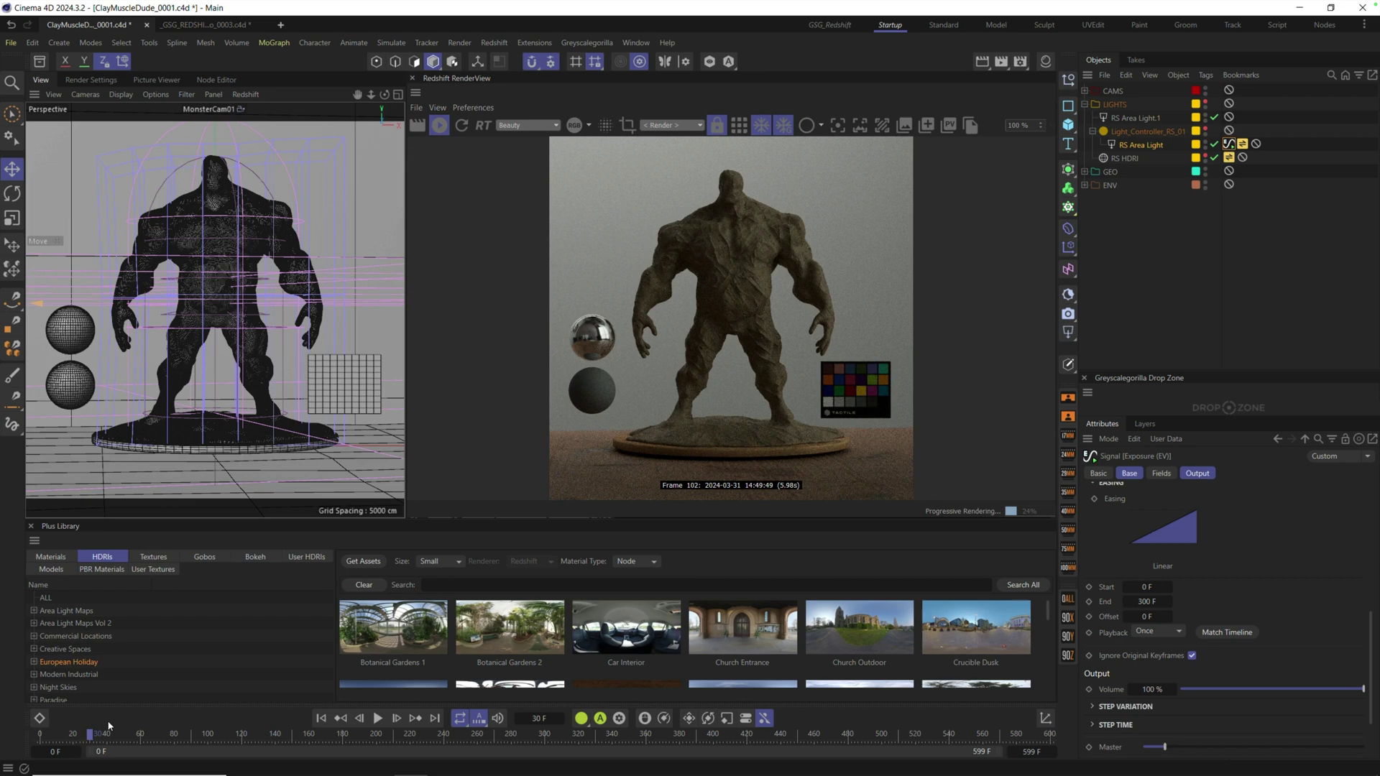
click(282, 732)
drag(285, 735, 417, 747)
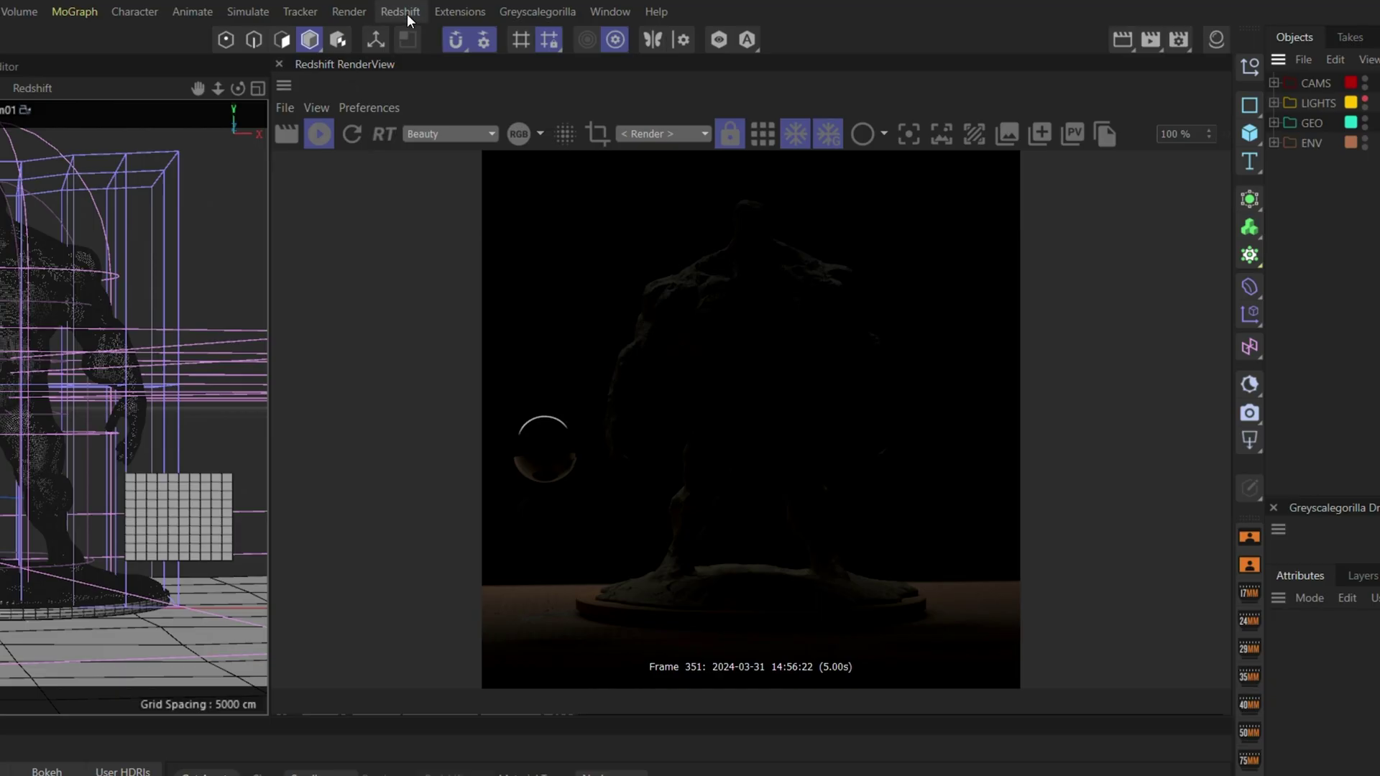
Add a Redshift Dome Light and link its Texture to Drop Zone as an HDRI Link.
click(495, 44)
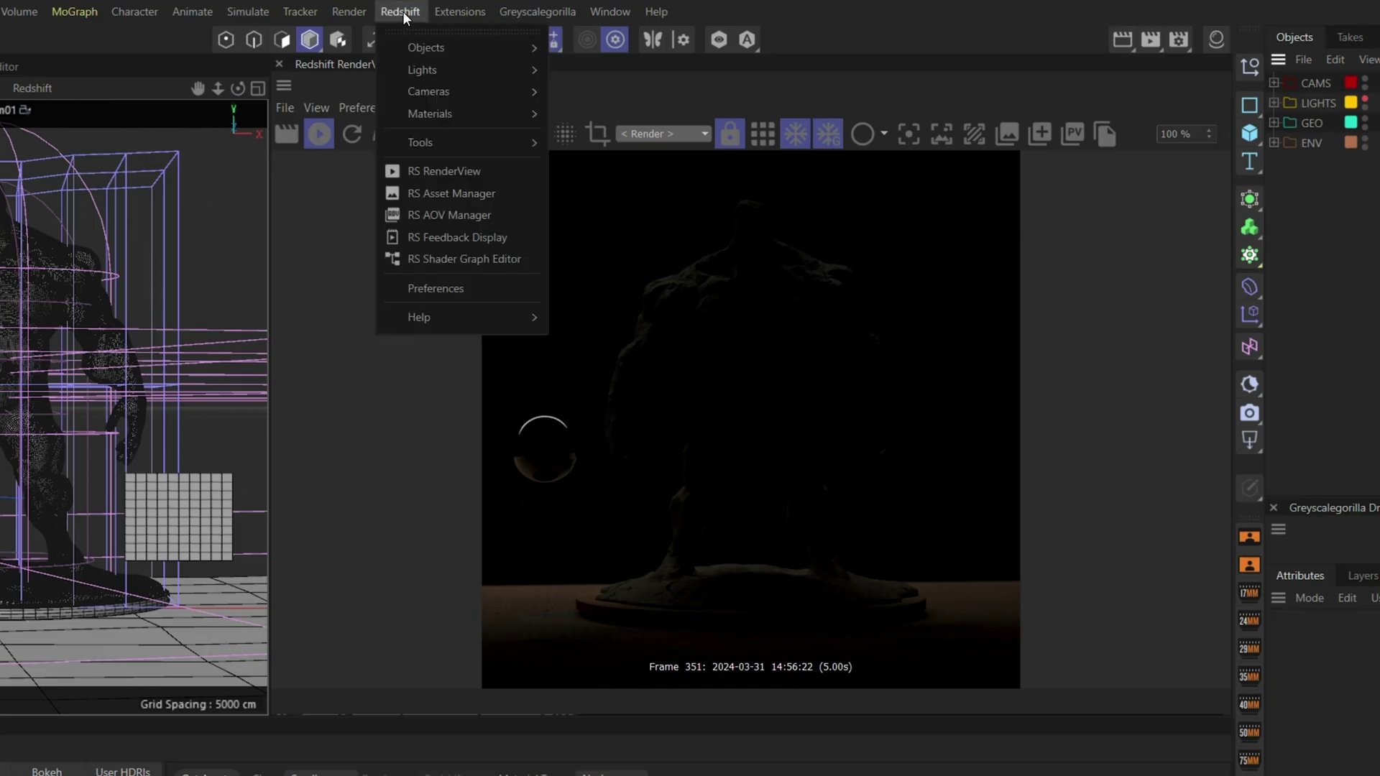
mouse_move(463, 75)
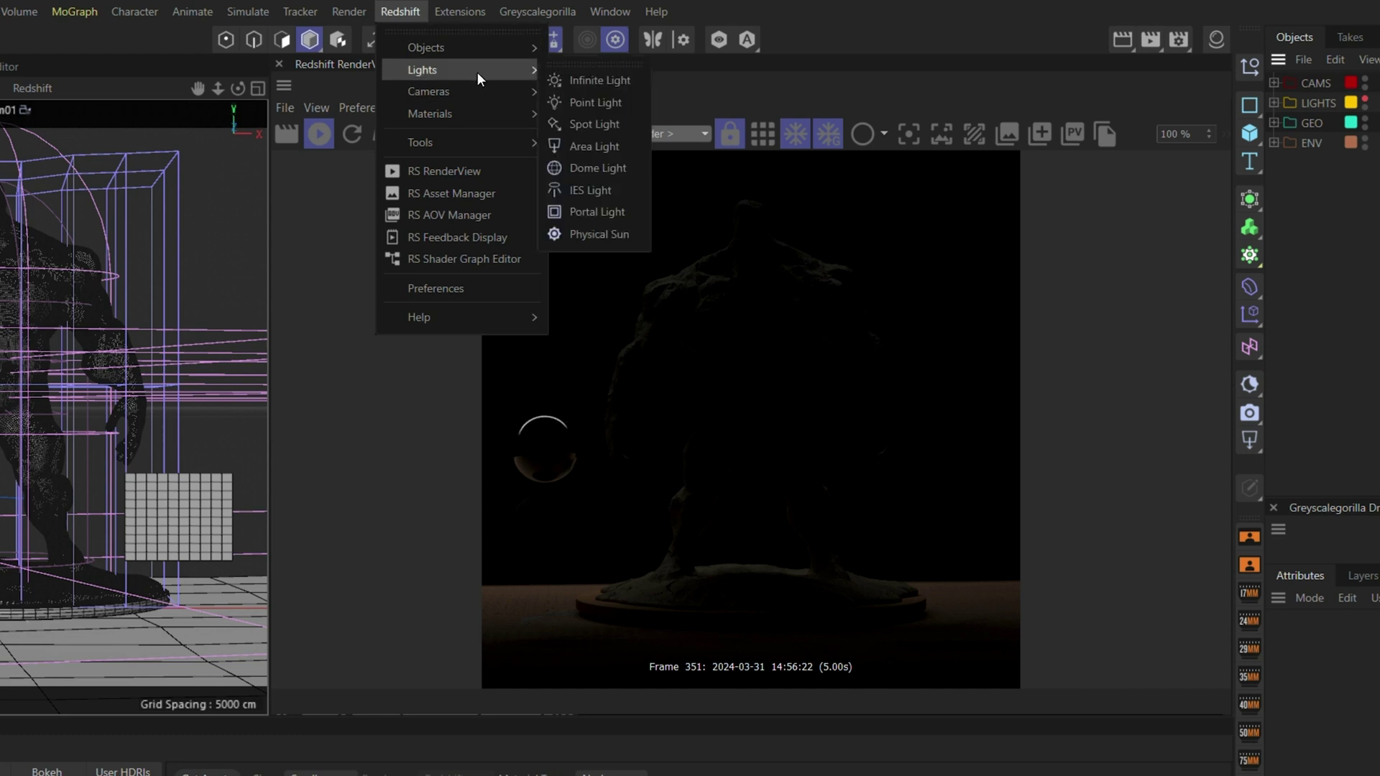
click(573, 168)
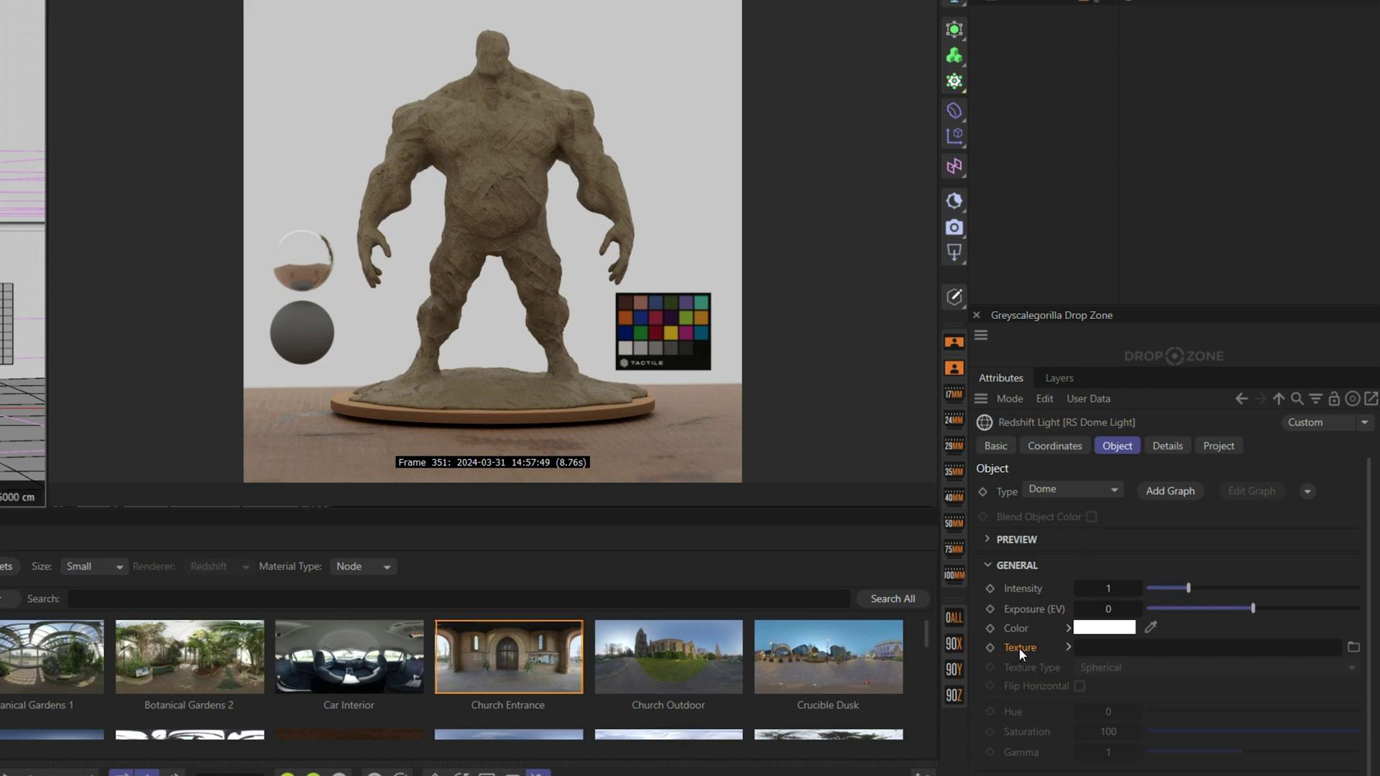
drag(1023, 646, 1118, 355)
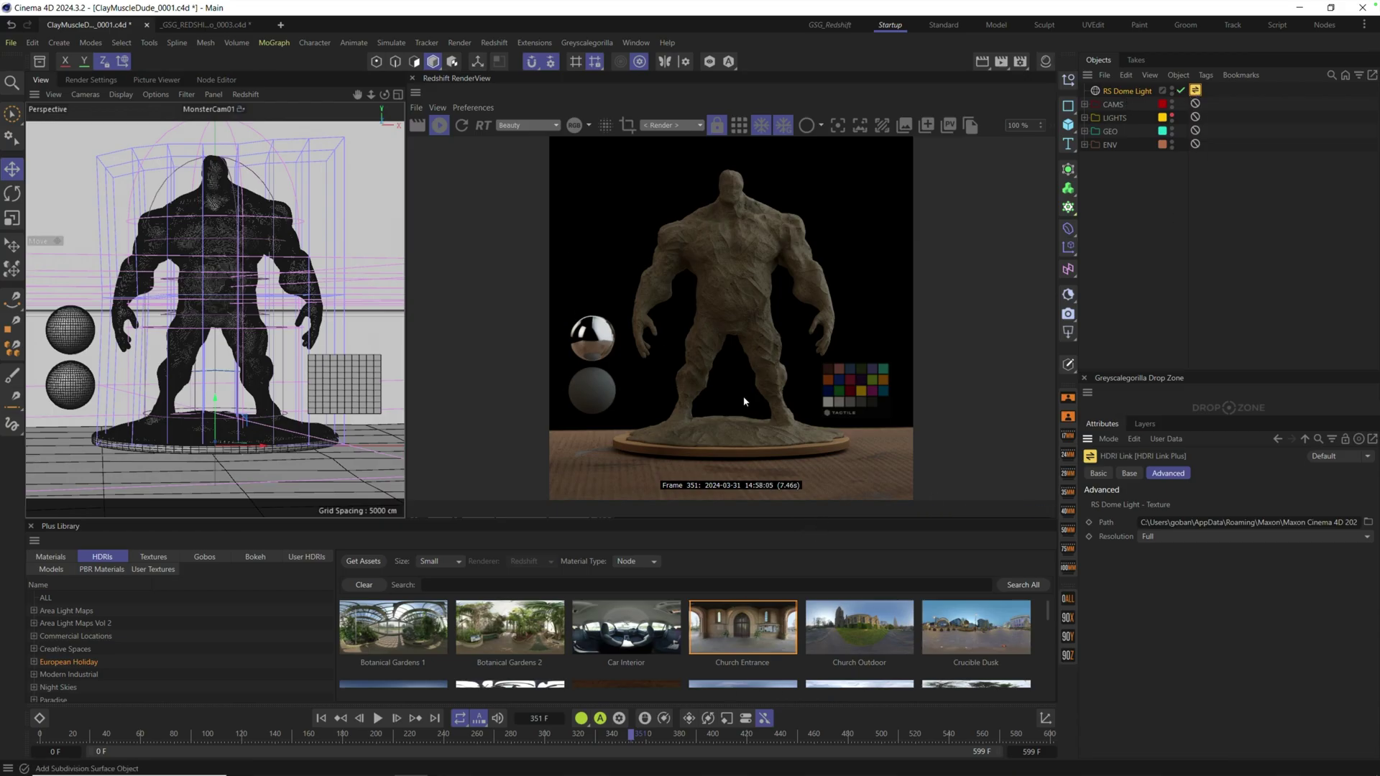
Set the HDRI resolution to Preview and try the Church Entrance and Crucible Dusk HDRIs.
click(1167, 539)
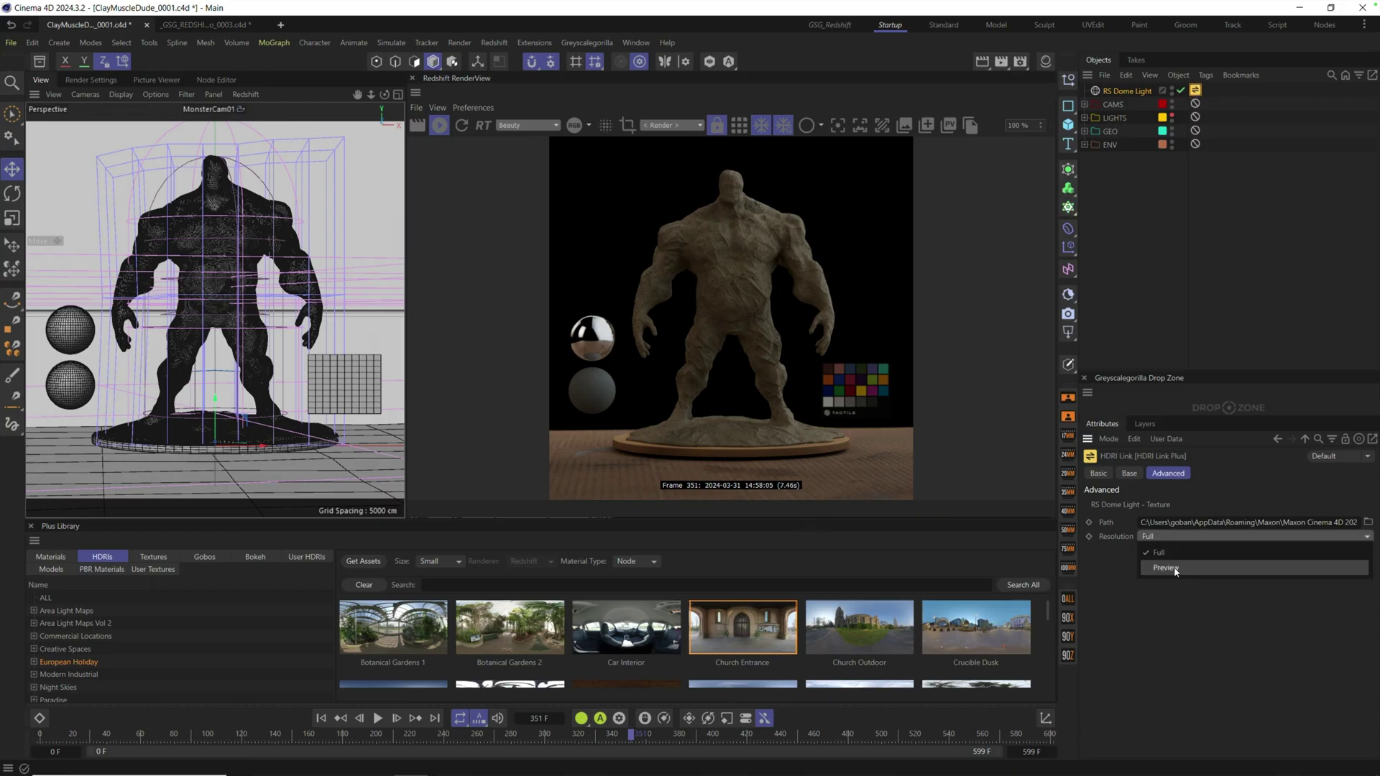
click(1176, 569)
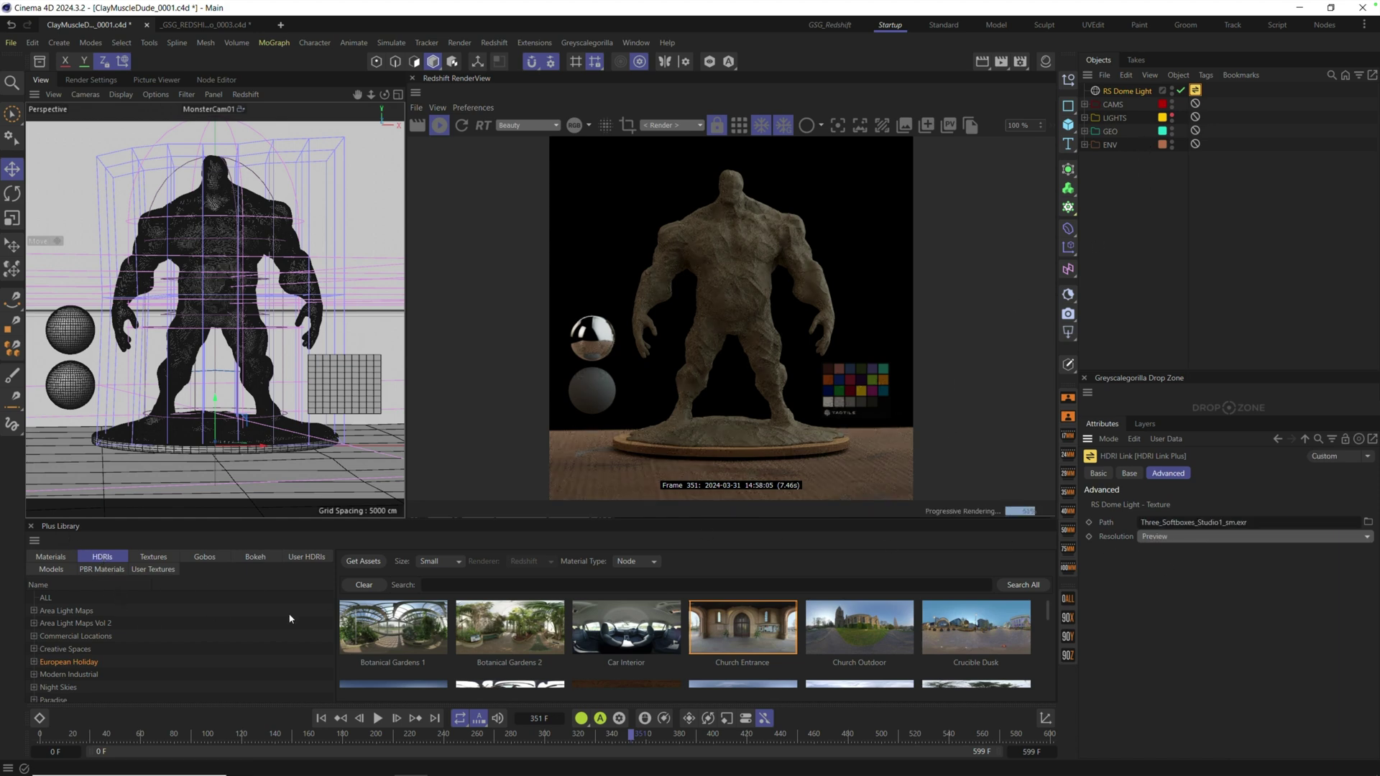
double_click(736, 639)
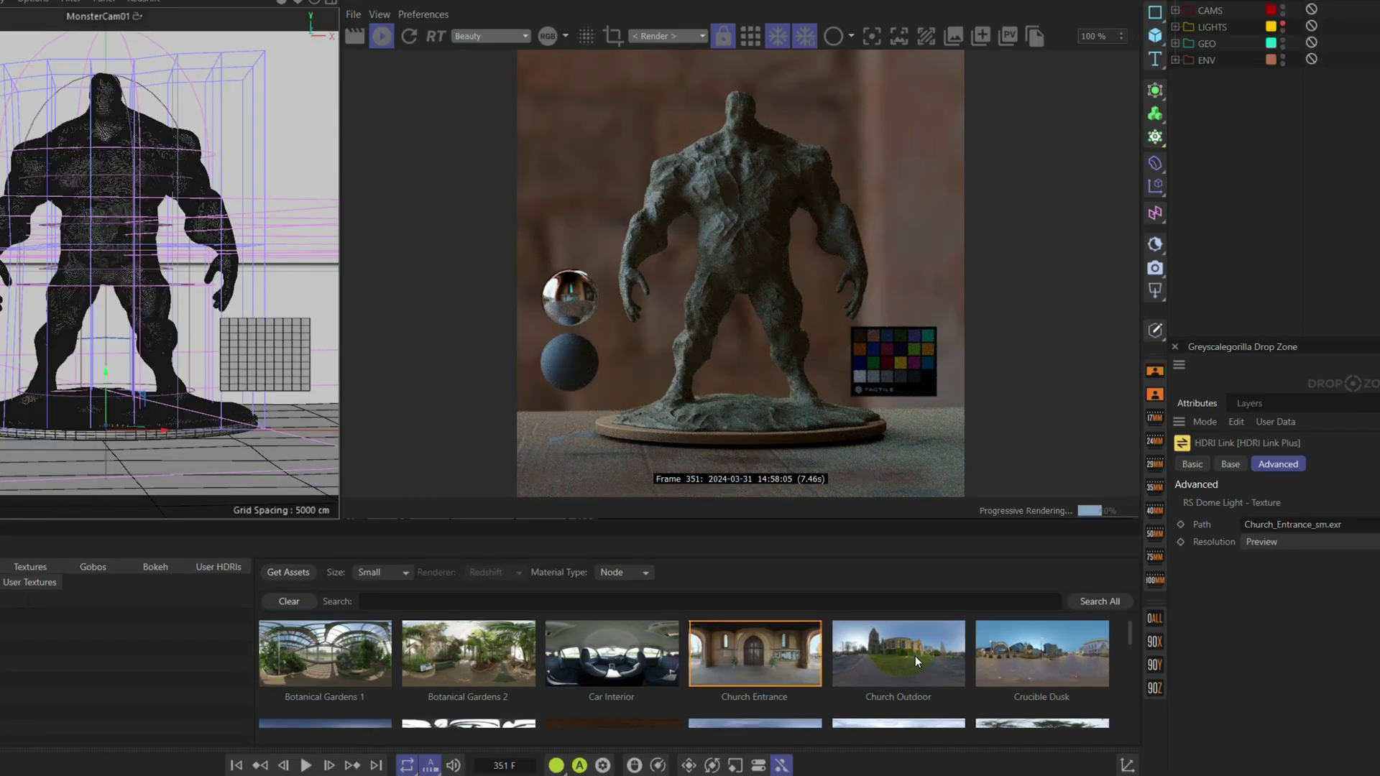
double_click(1031, 651)
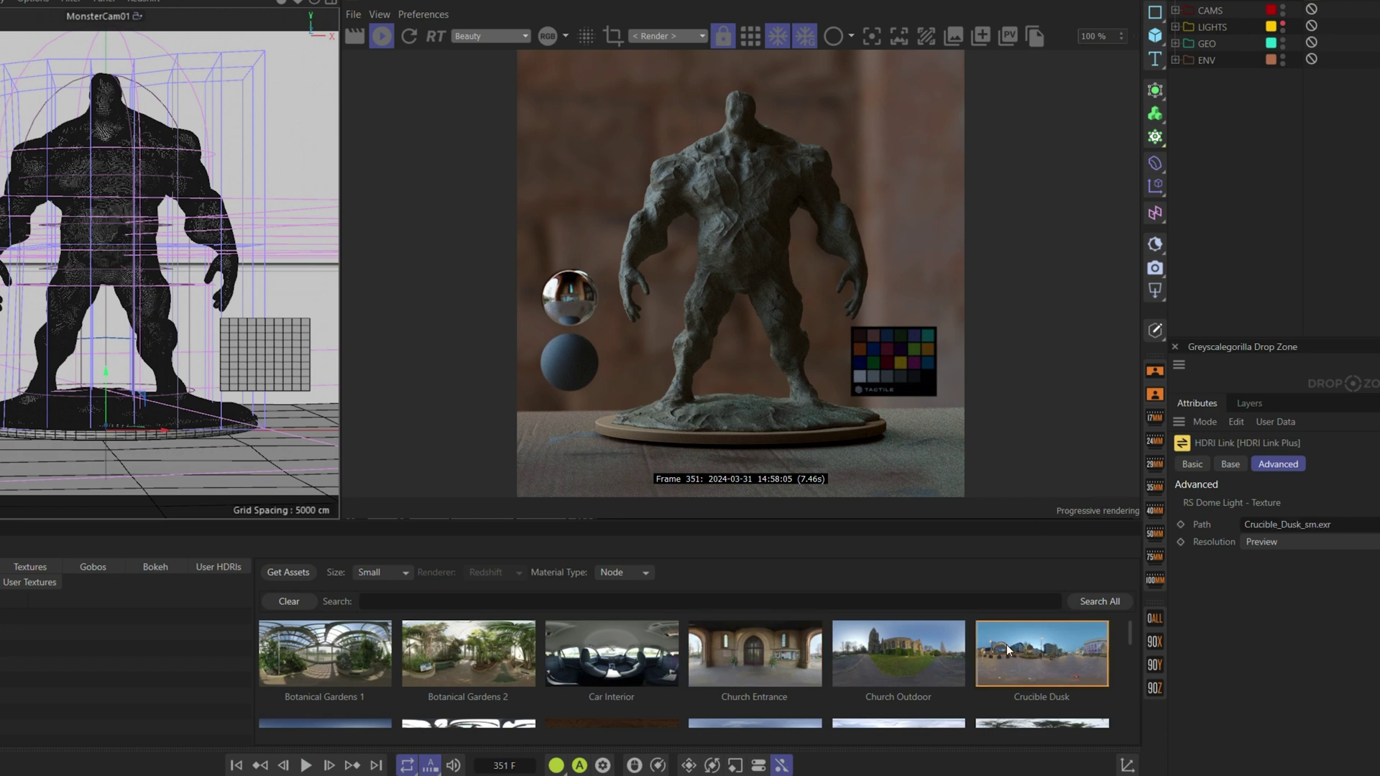
Try the Car Interior and Dam Road HDRIs, settling on Derelict 2.
double_click(611, 652)
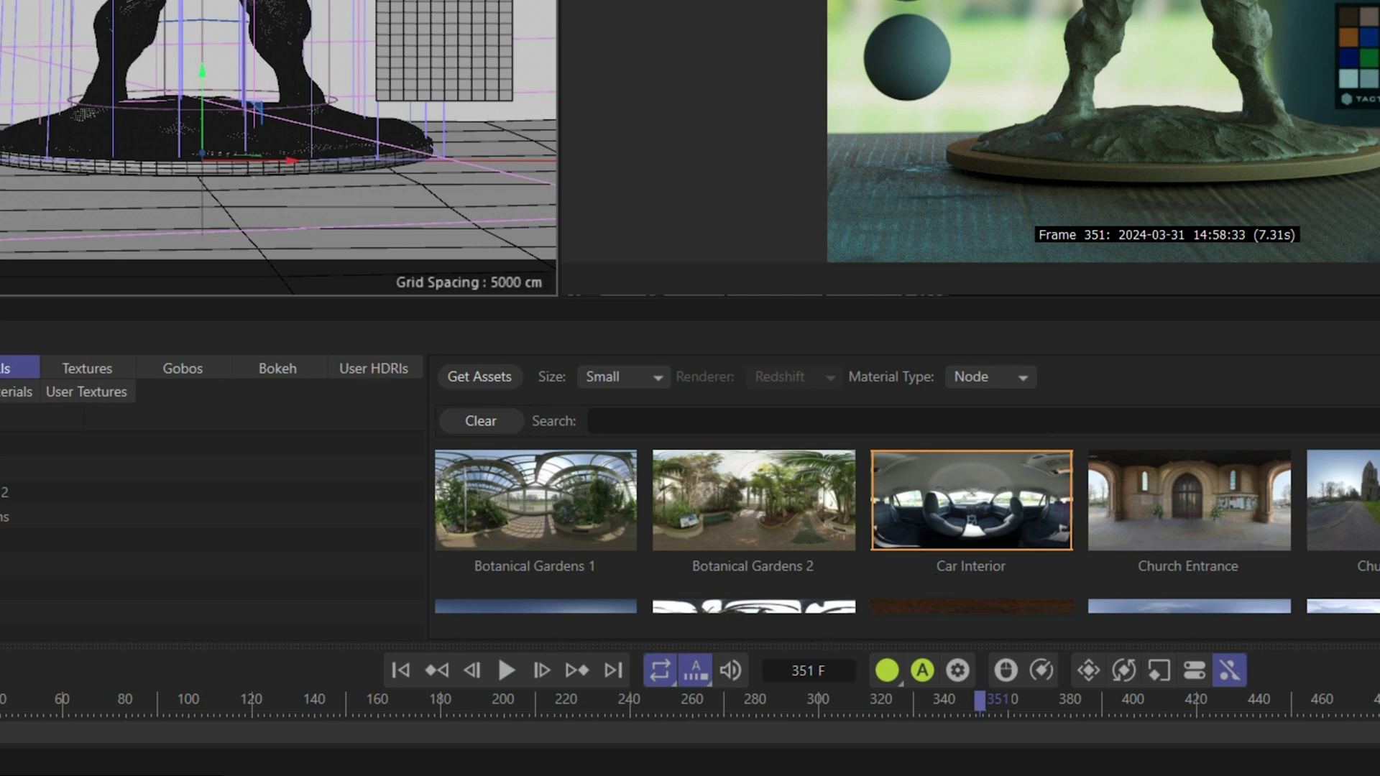
scroll(906, 531, down, 2)
click(575, 528)
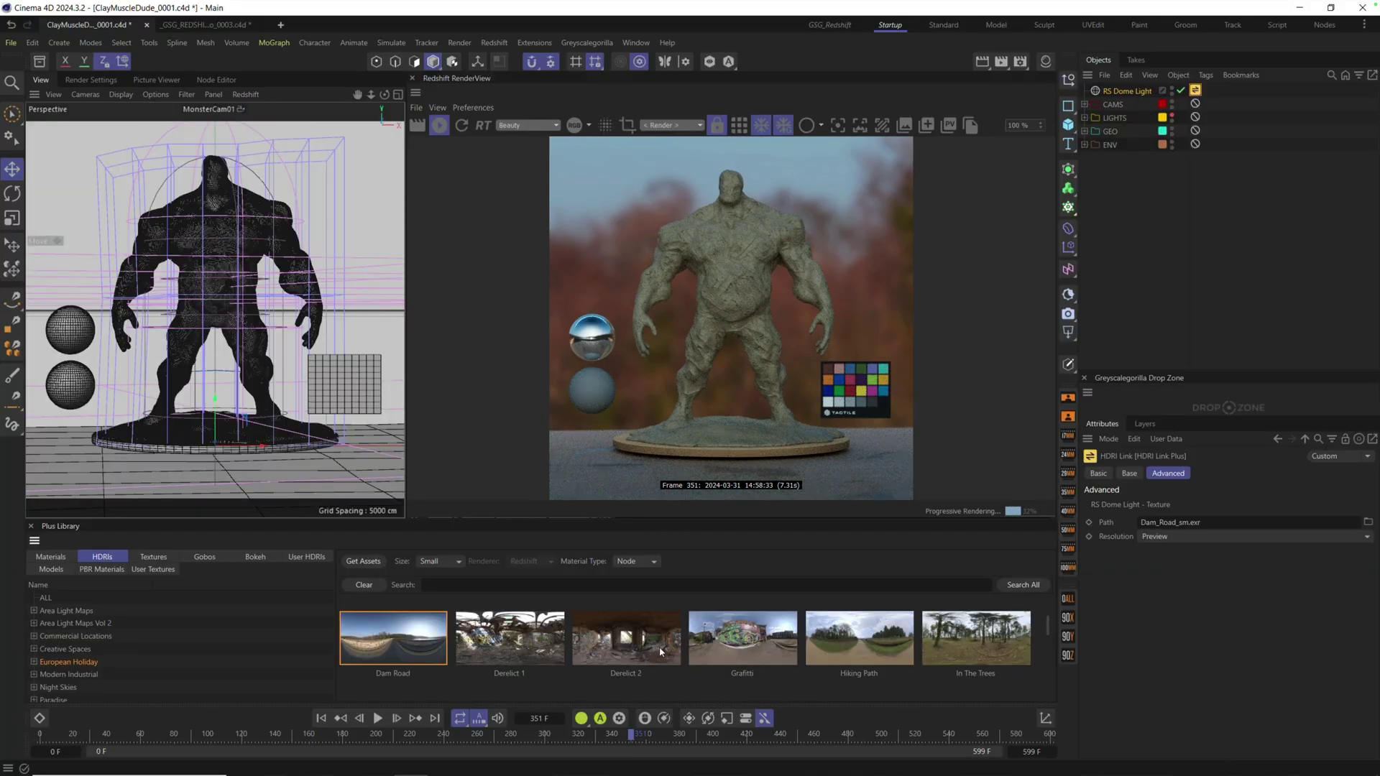
click(661, 651)
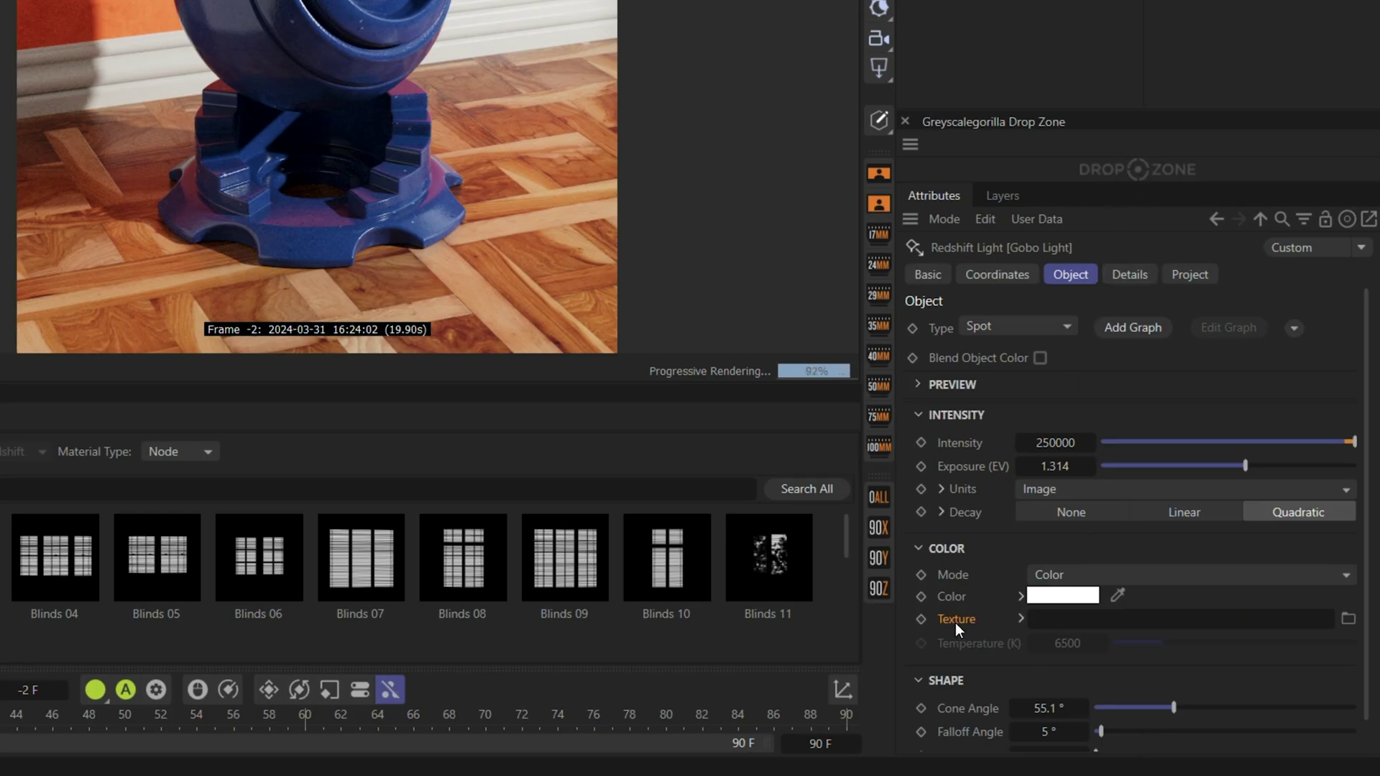
Link the Gobo Light's Texture to Drop Zone, adding an HDRI Link Plus tag.
drag(958, 620, 1113, 175)
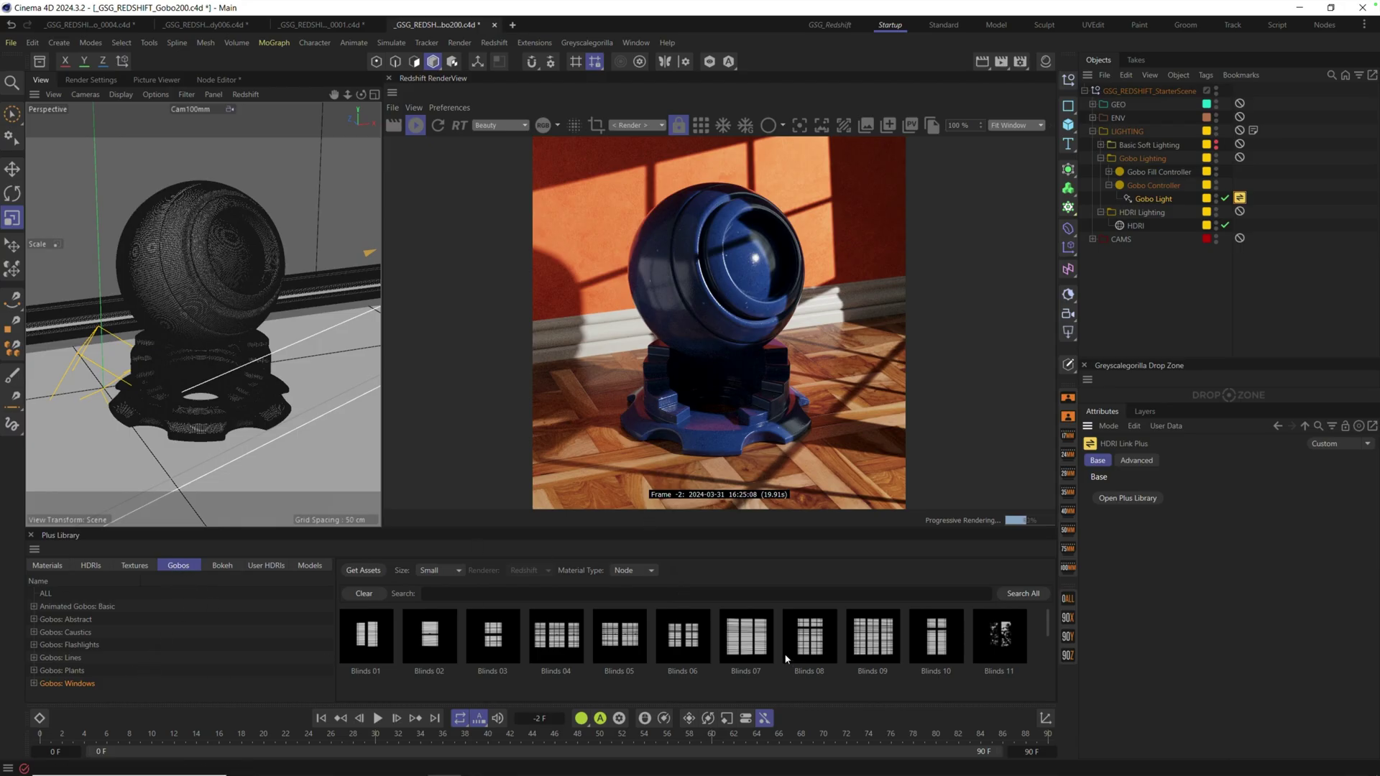
Try the Blinds 07, 09 and 10 gobos on the spotlight and scrub through frames.
click(753, 647)
click(873, 646)
click(941, 645)
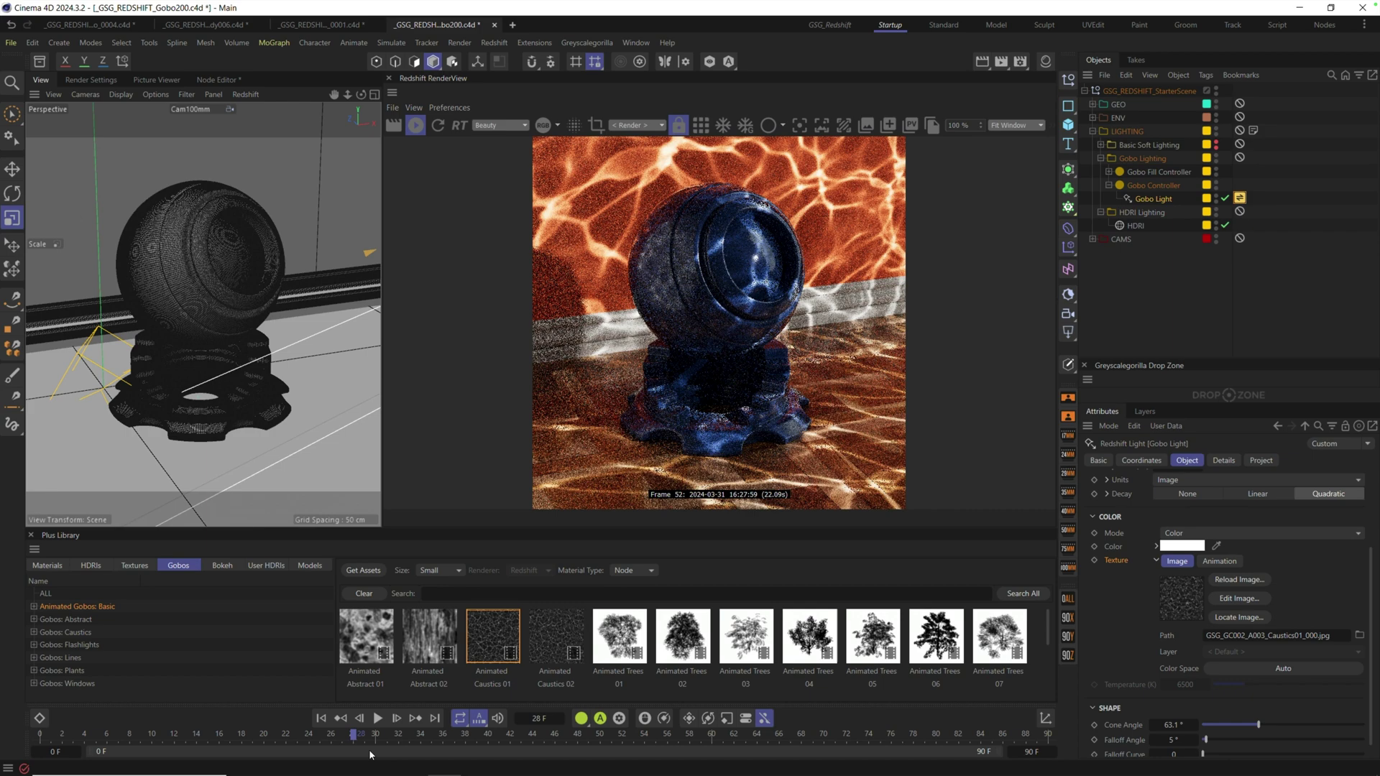
drag(371, 755, 947, 774)
Apply the Animated Trees 01 gobo, lower the spotlight's exposure, and scrub back to preview.
click(624, 638)
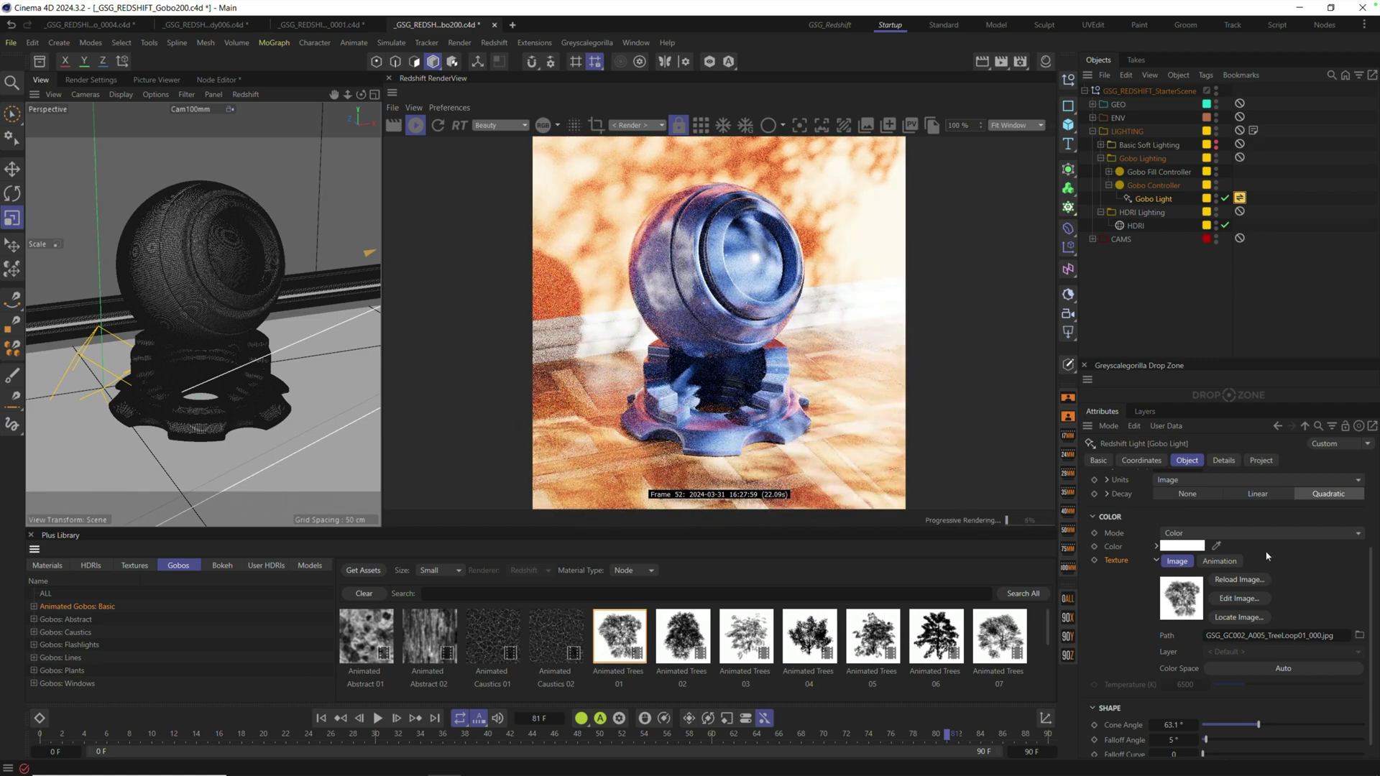
scroll(1326, 532, up, 3)
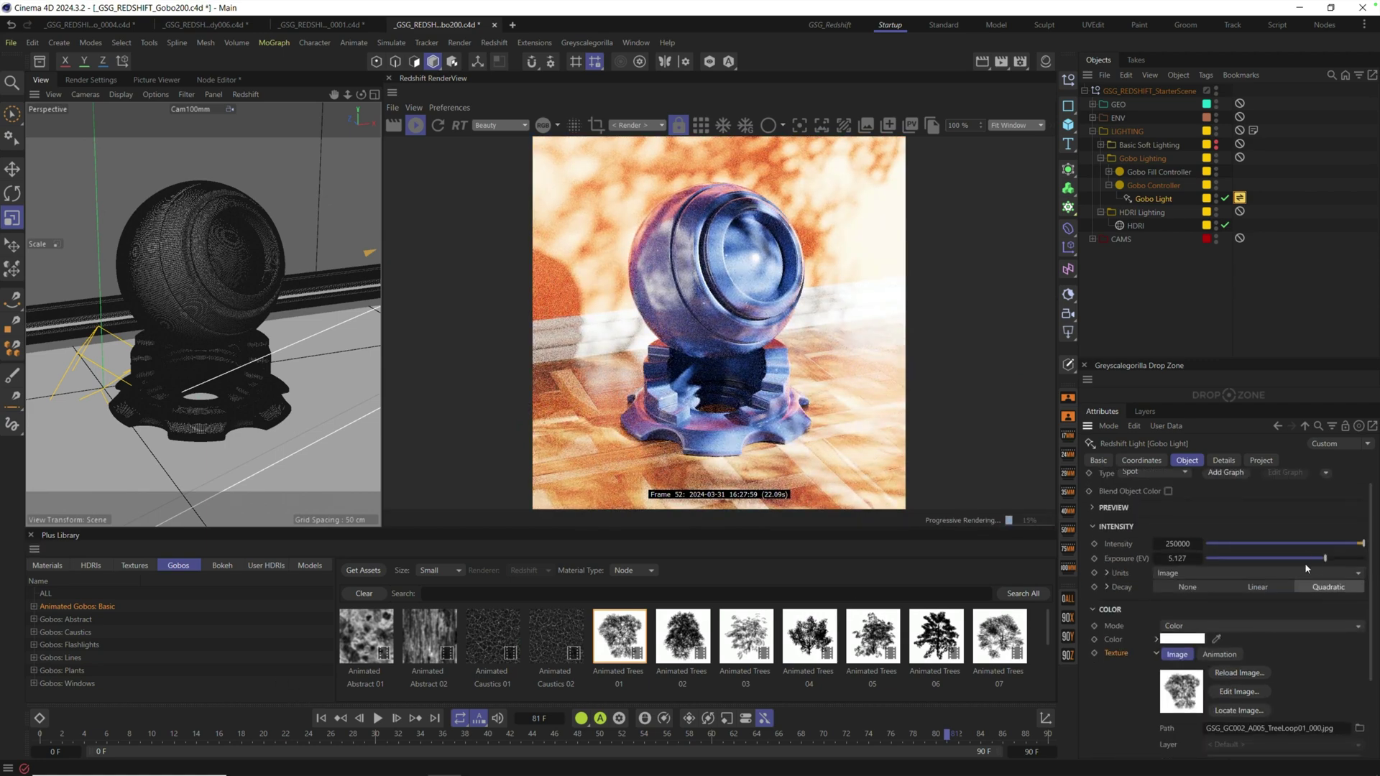
drag(1321, 559, 1306, 561)
drag(579, 734, 280, 734)
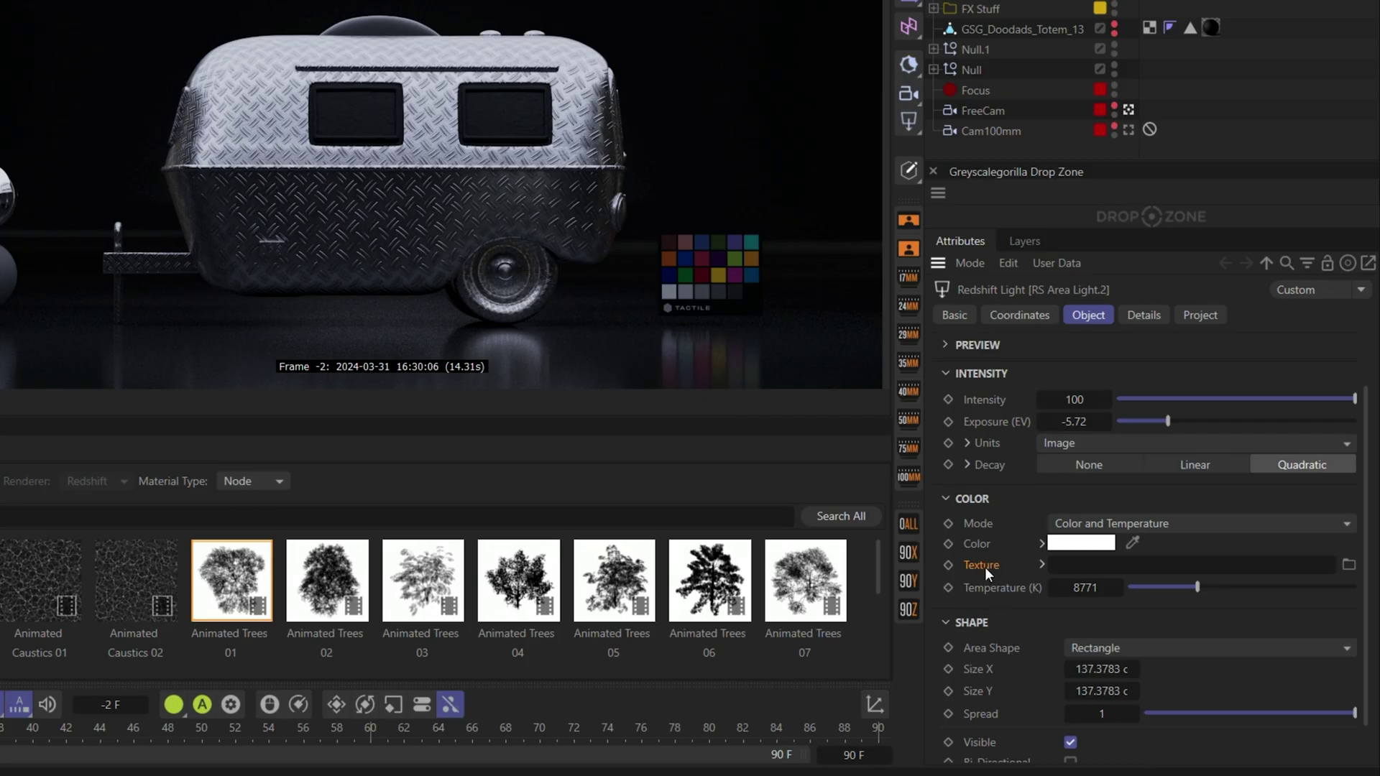
Select the new HDRI Link Plus tag on RS Area Light.2.
click(1119, 226)
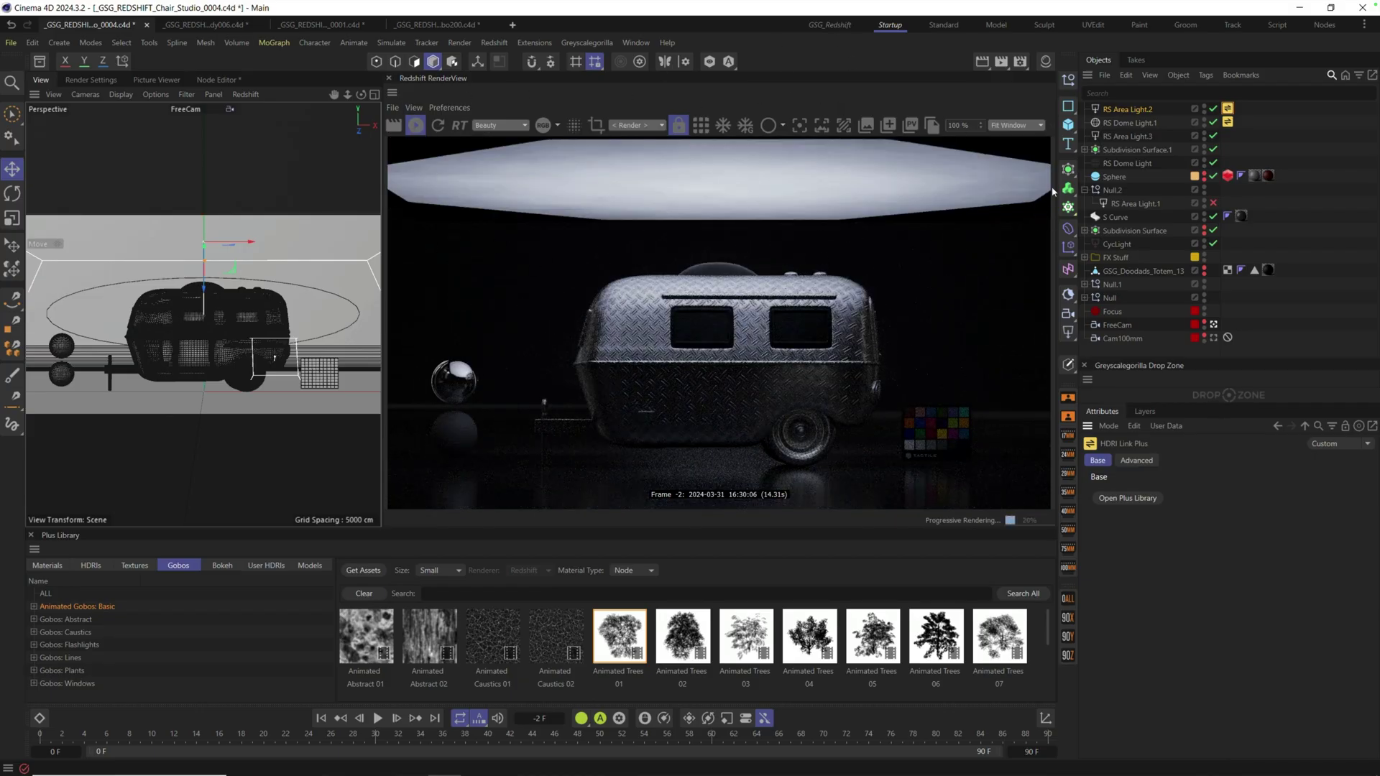
Apply ALM2 Array Circle Softbox 1 from Area Light Maps Vol 2 to the area light.
click(90, 565)
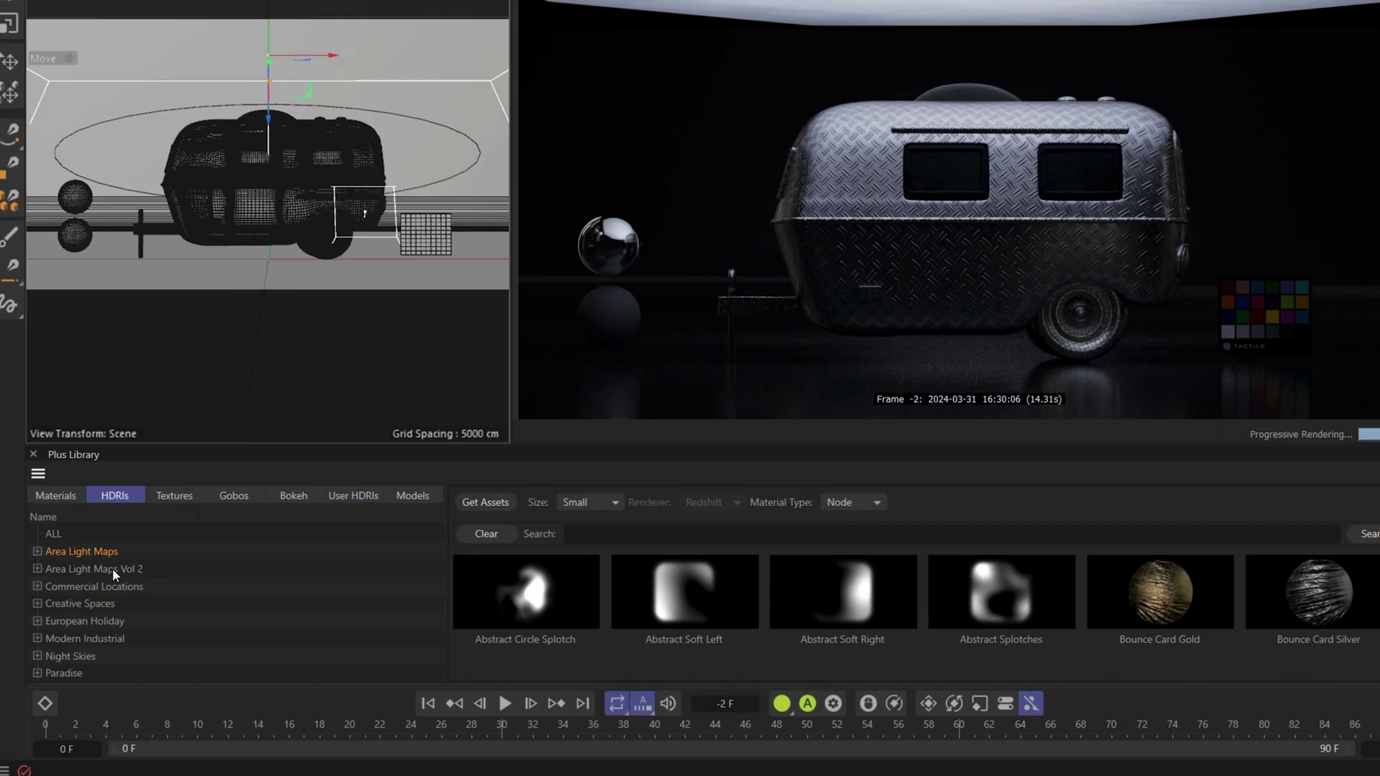
click(112, 568)
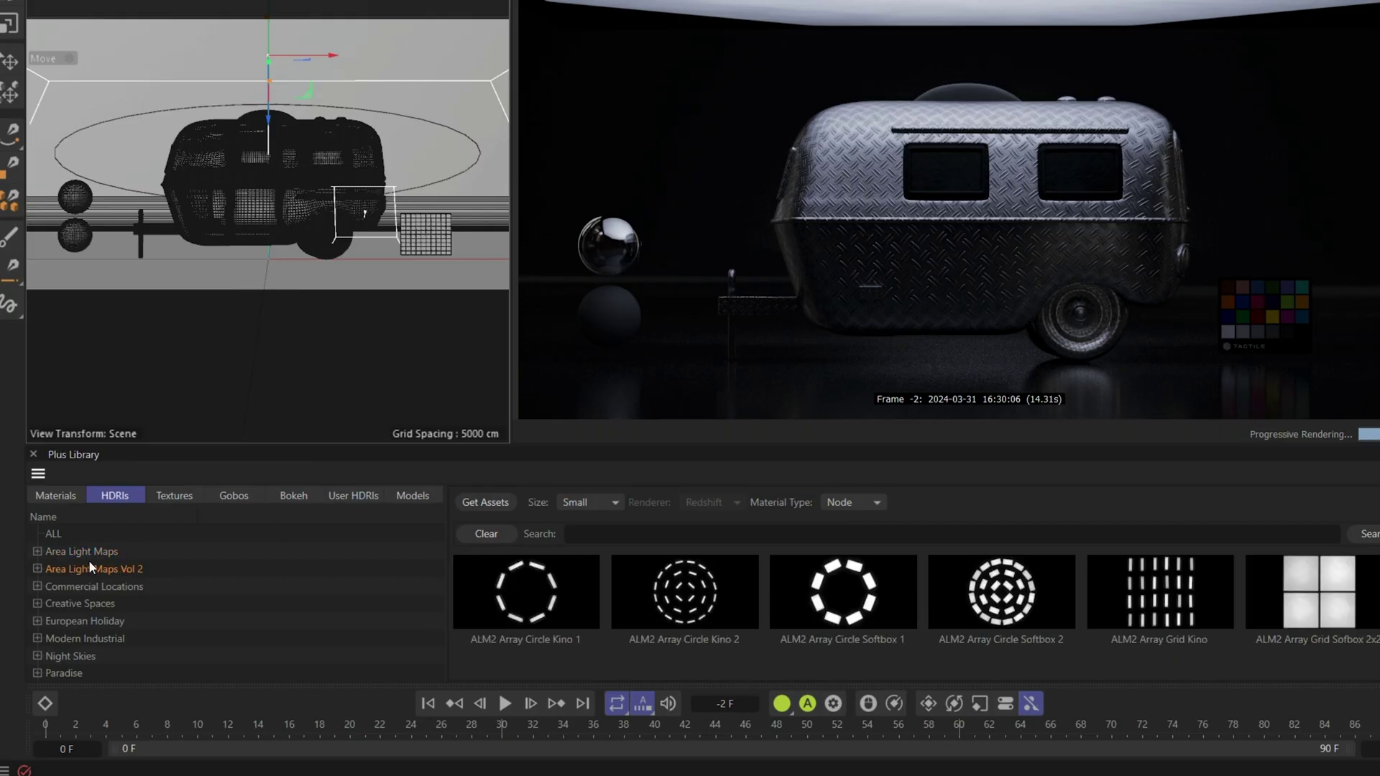
double_click(832, 601)
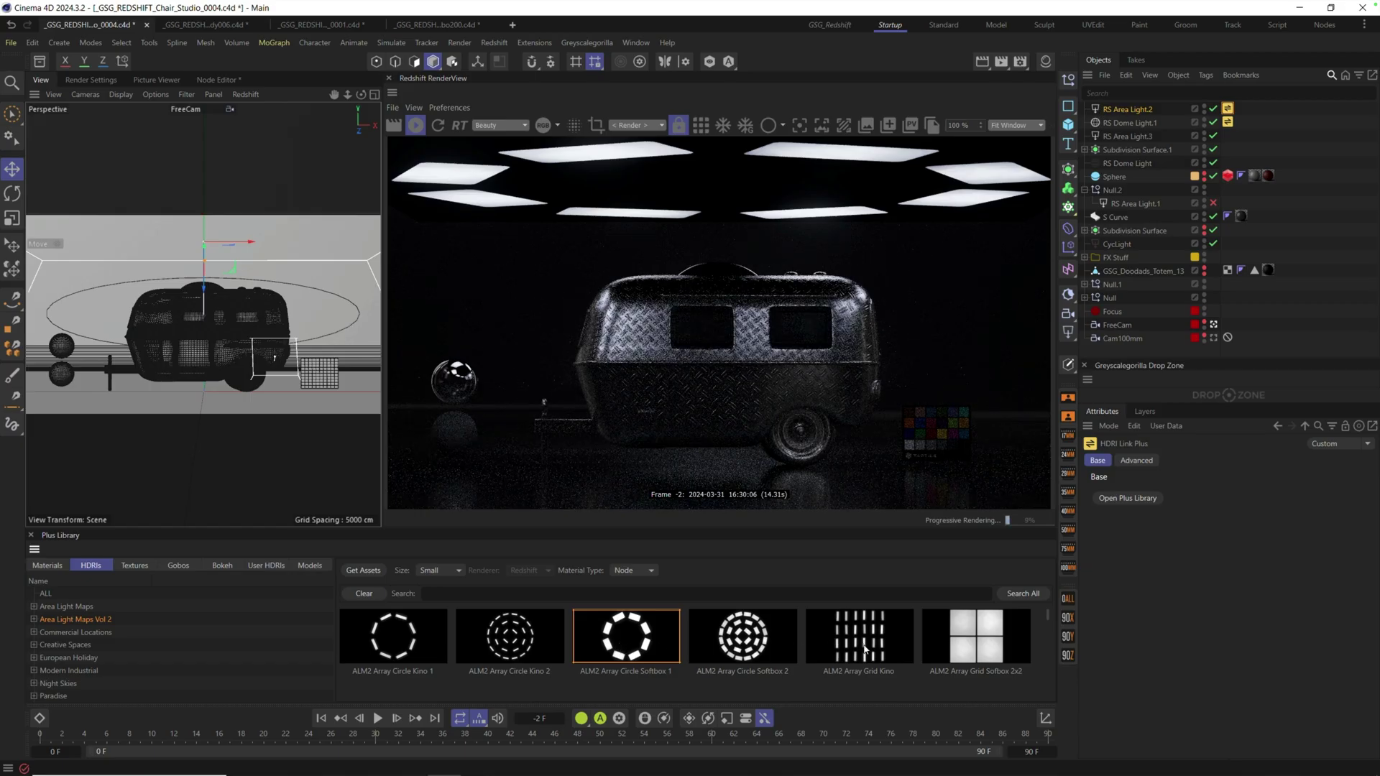
Try the ALM2 Array Grid Kino and Messy Kino maps, then set exposure to -1.483.
click(1174, 599)
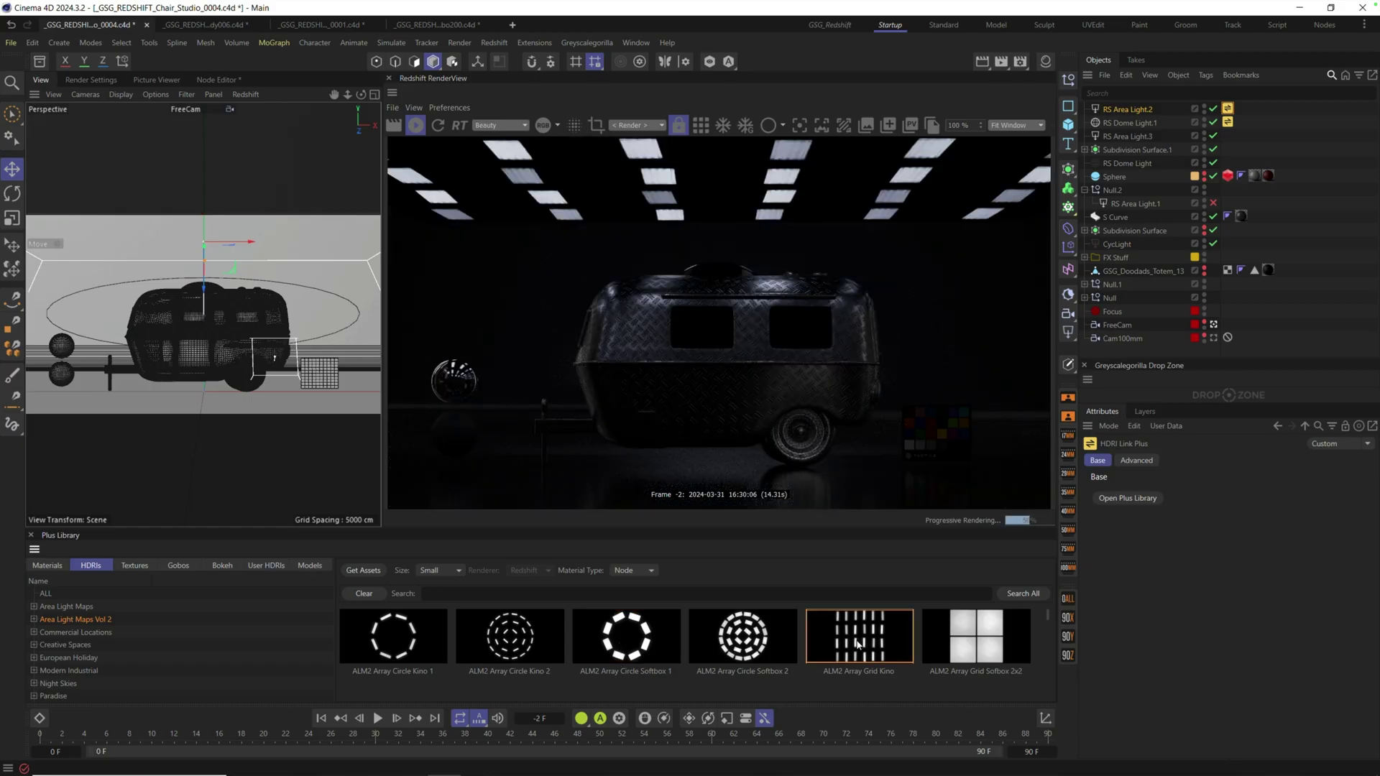
scroll(855, 642, down, 2)
click(509, 651)
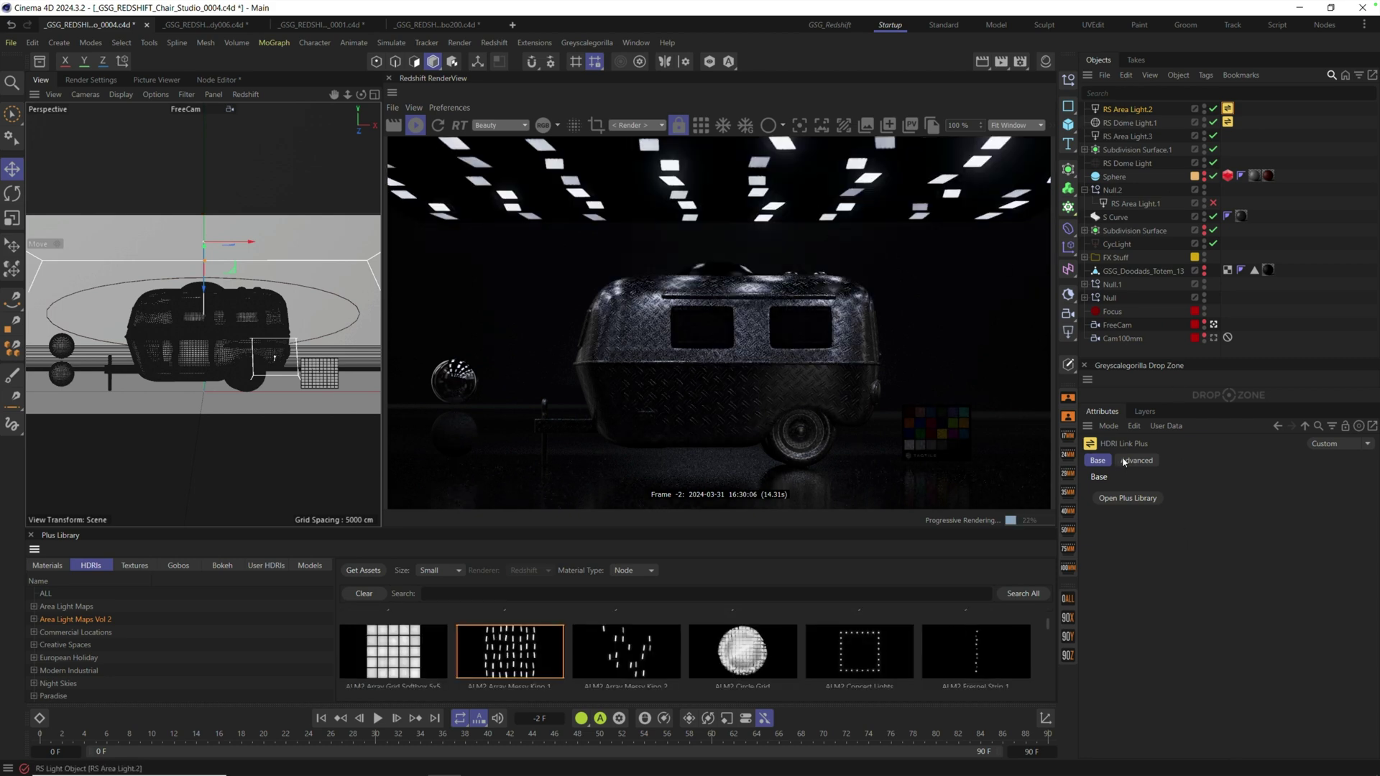
drag(1256, 581, 1262, 580)
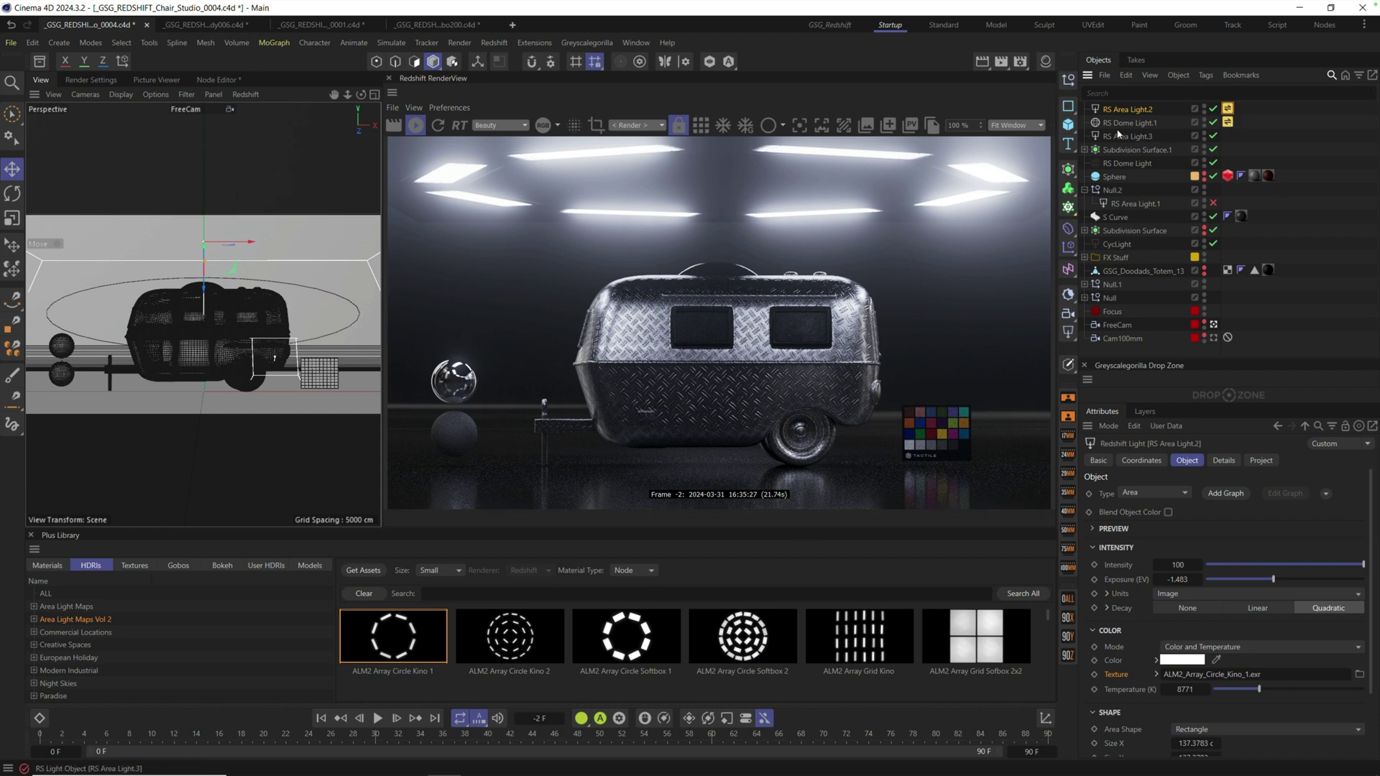
Browse Creative Spaces, then give RS Area Light.2's HDRI Link tag the Abstract Splotches map.
click(1227, 123)
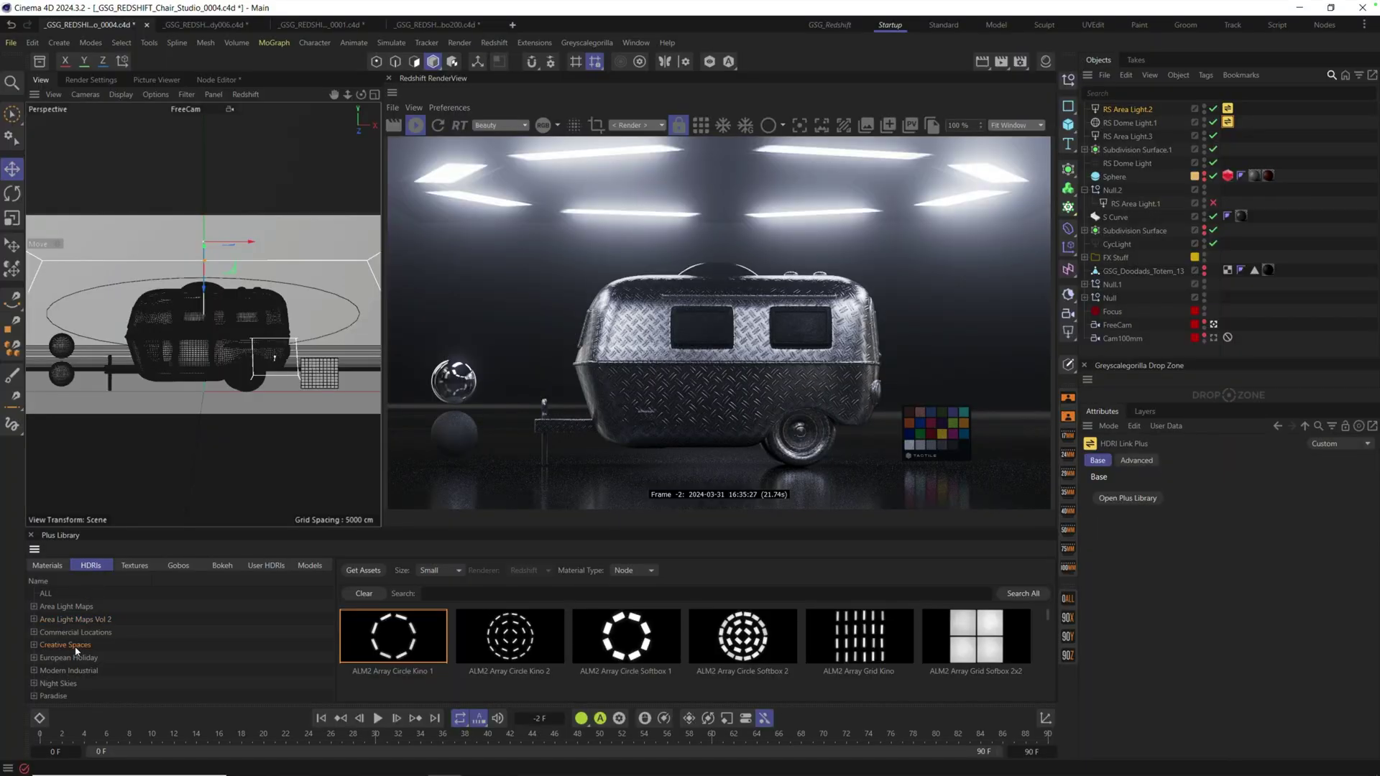
click(65, 644)
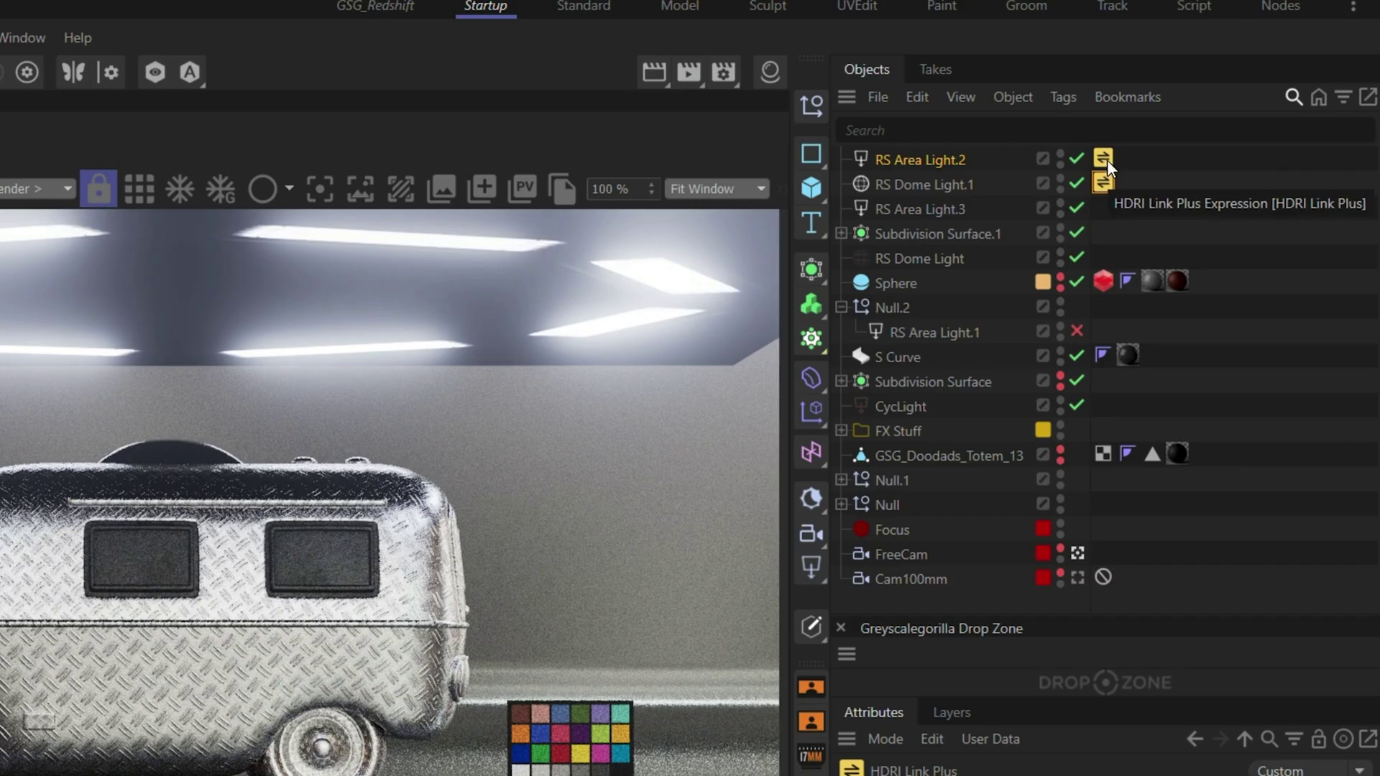
click(1104, 159)
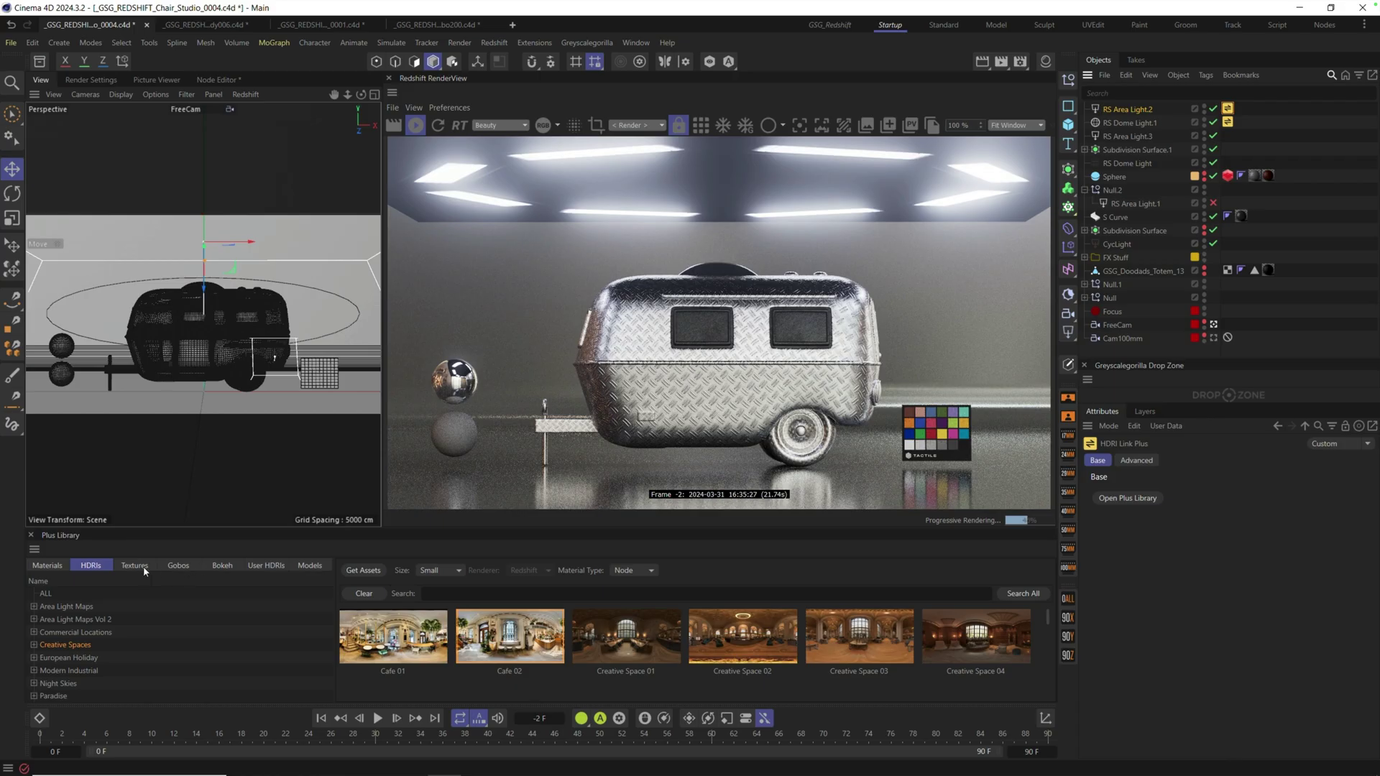
click(66, 607)
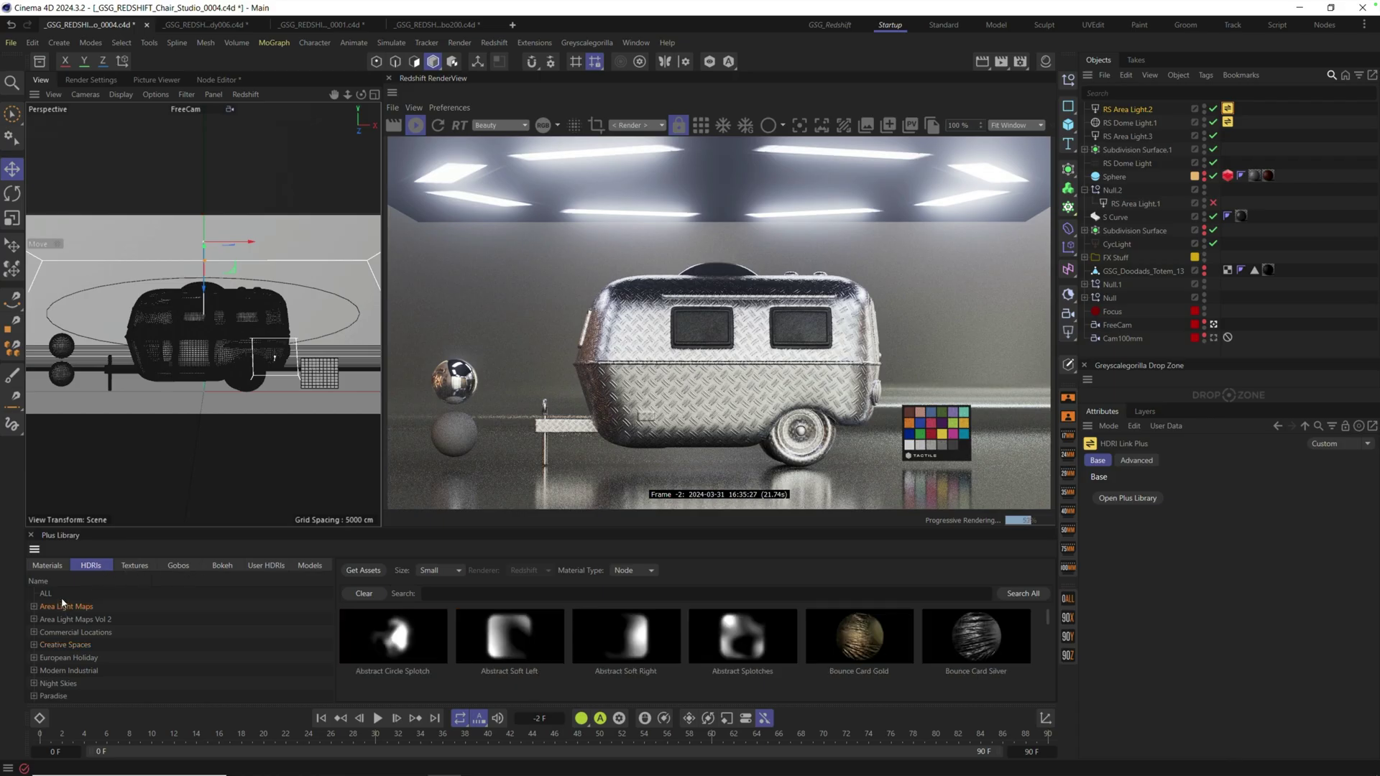
click(748, 646)
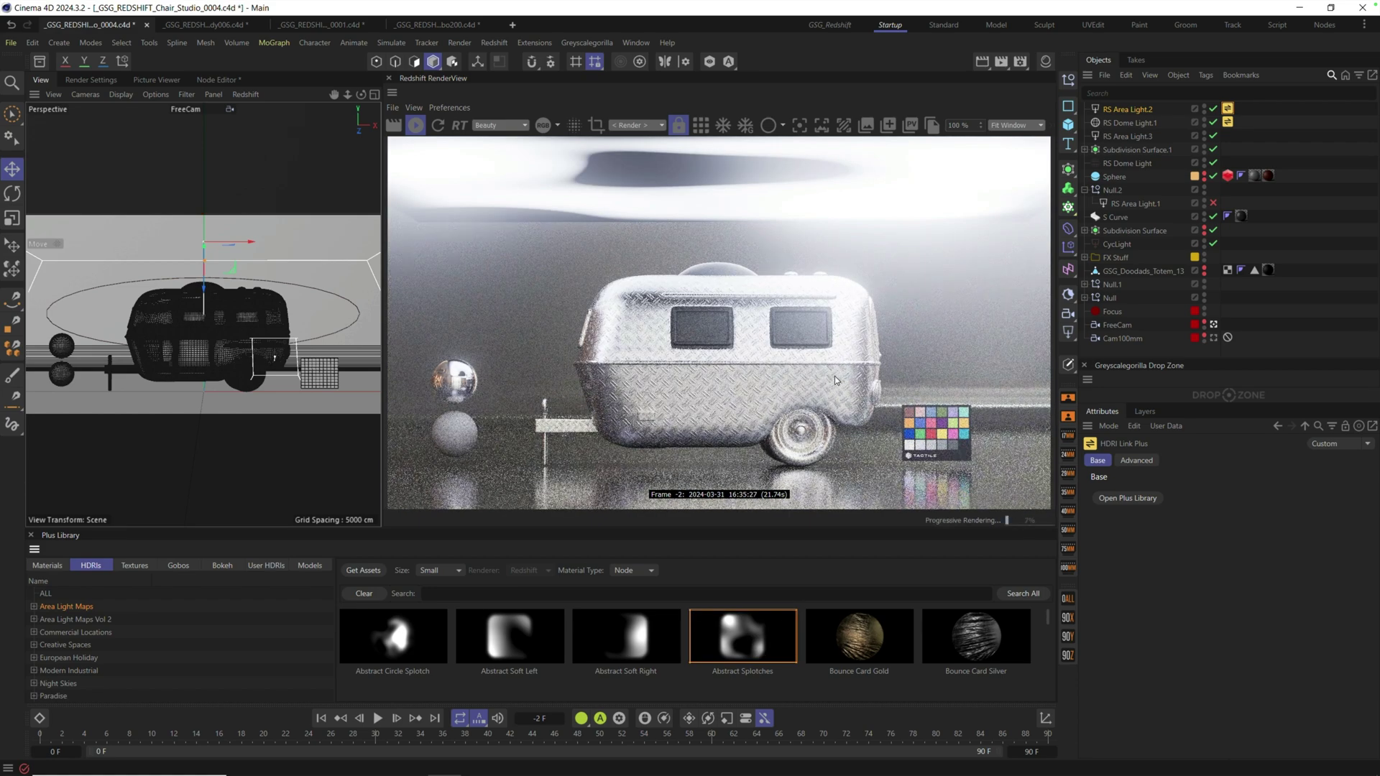